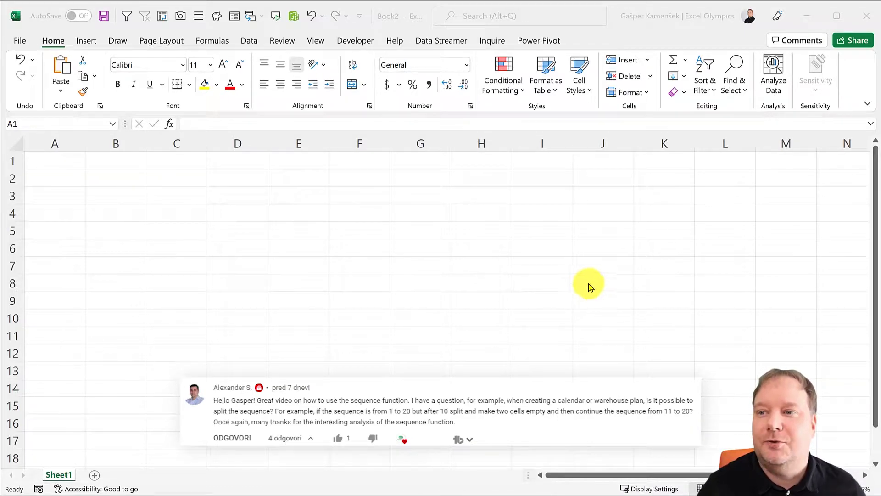
Enter =SEQUENCE(20) in A1 so column A spills the numbers 1 to 20.
click(47, 161)
click(67, 161)
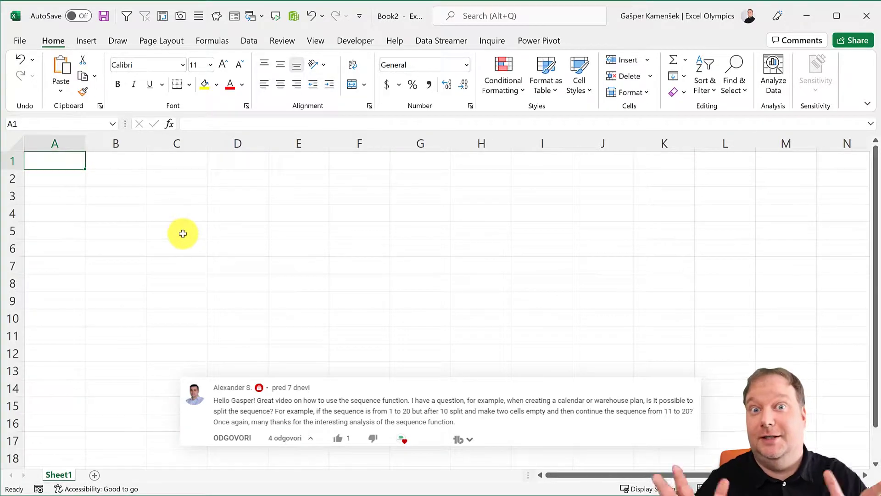
text(=SEQ)
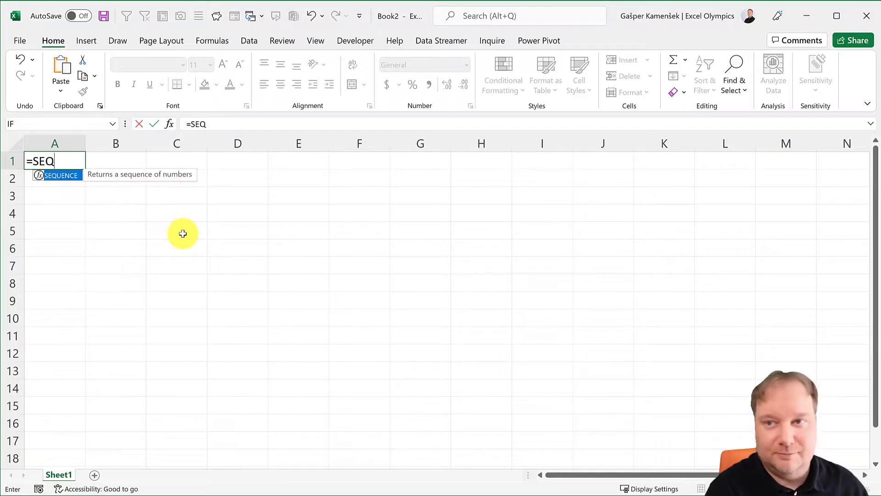
key(Tab)
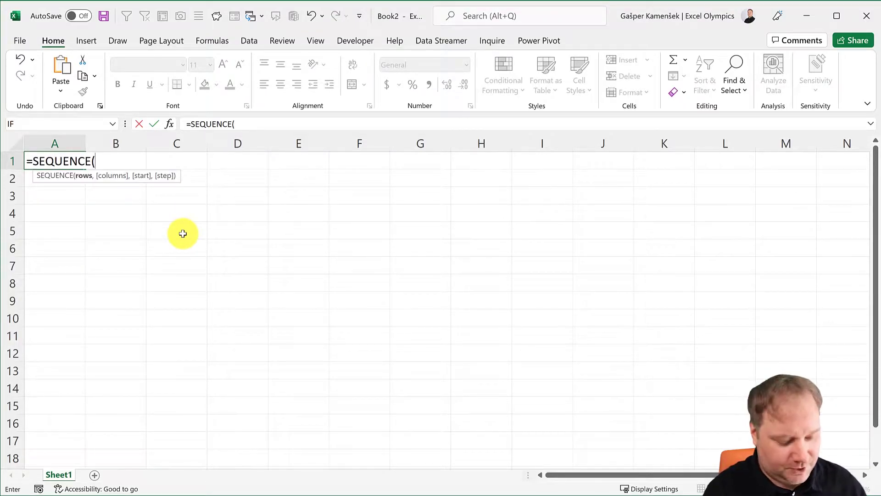
text(20))
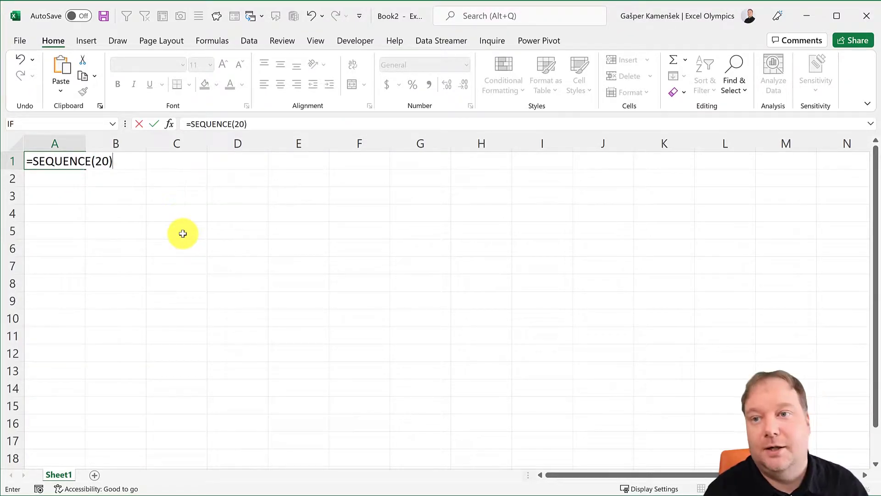
key(Return)
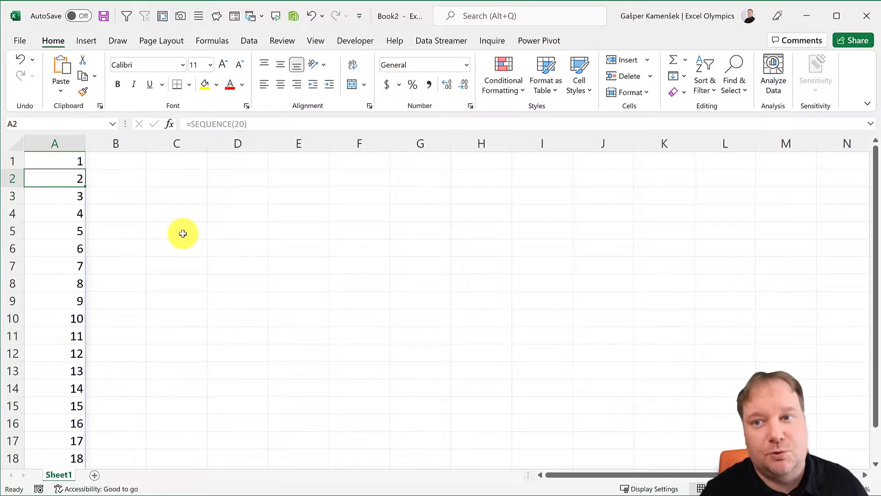
scroll(182, 234, down, 1)
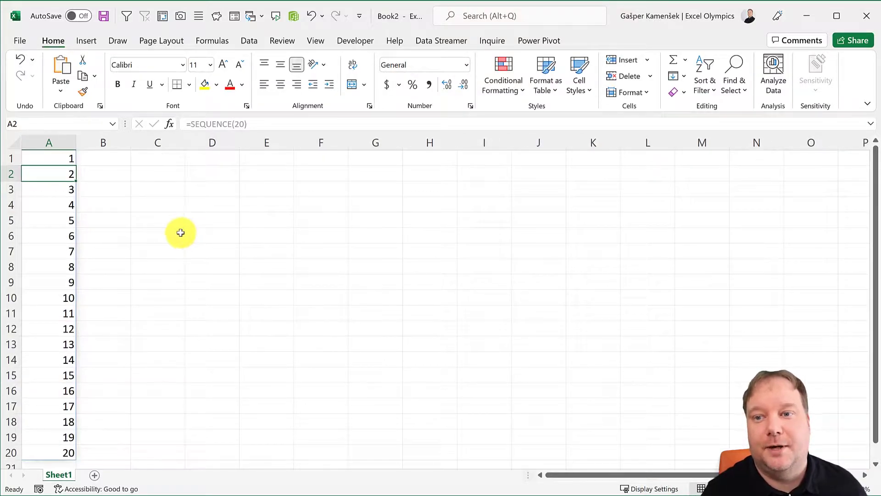
click(44, 163)
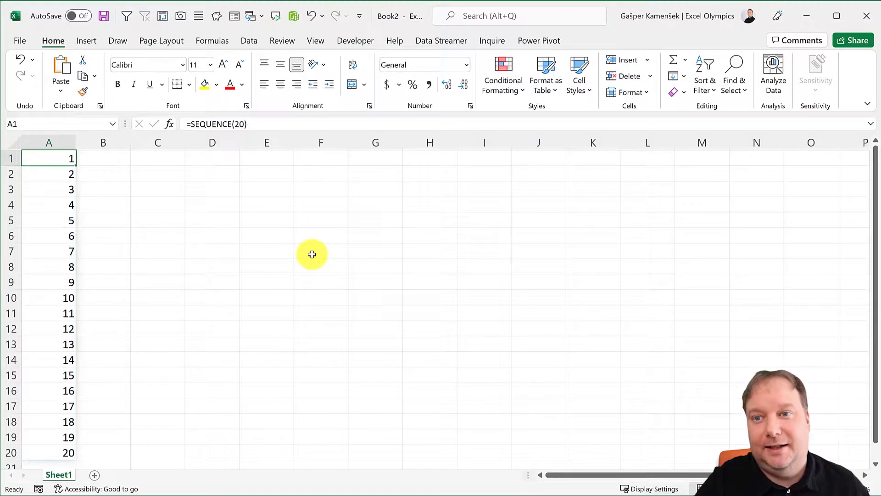
Return to A1 and delete the =SEQUENCE(20) formula.
click(342, 193)
key(ctrl+Home)
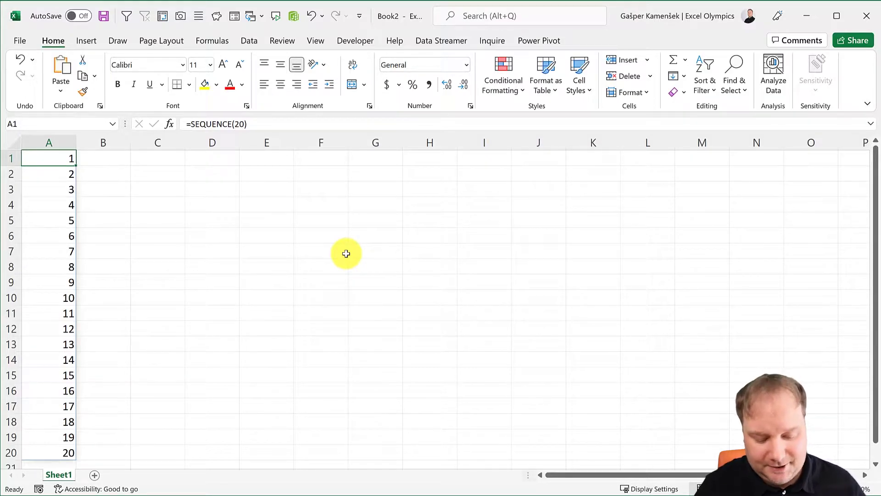
key(Delete)
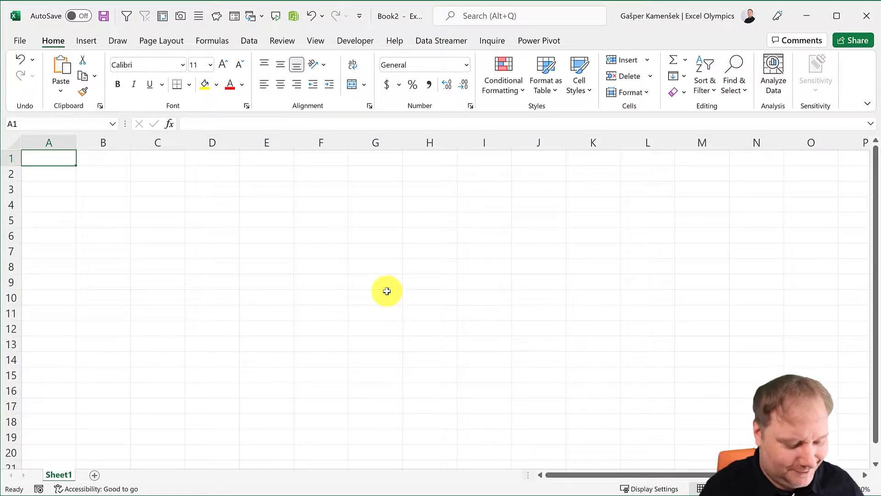
Enter =ROW() in A1 and fill it down to A20 to show 1 to 20.
text(=)
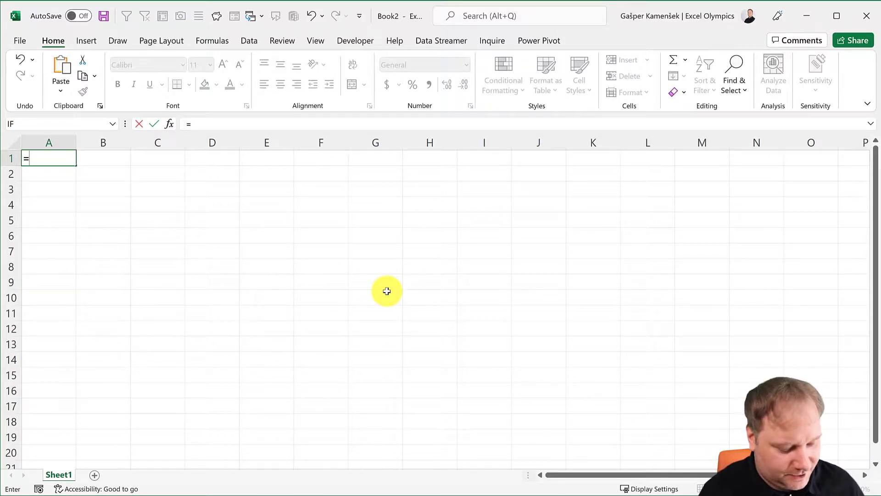
text(ROW)
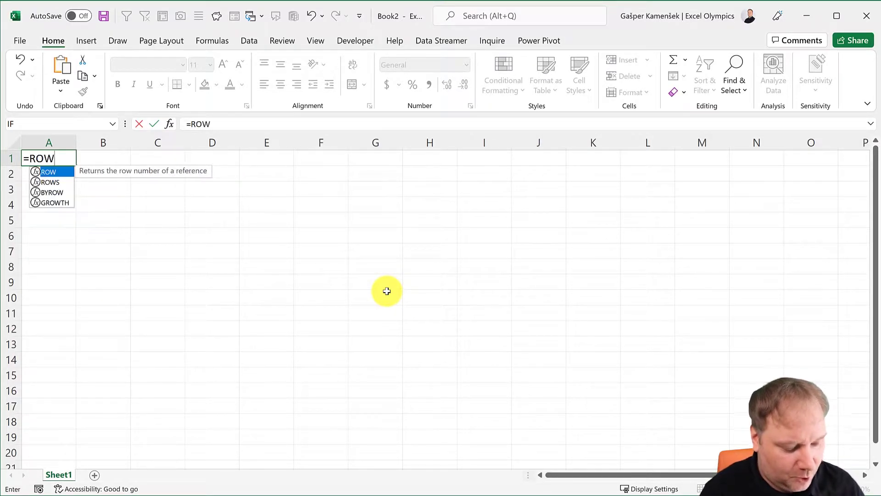
text(())
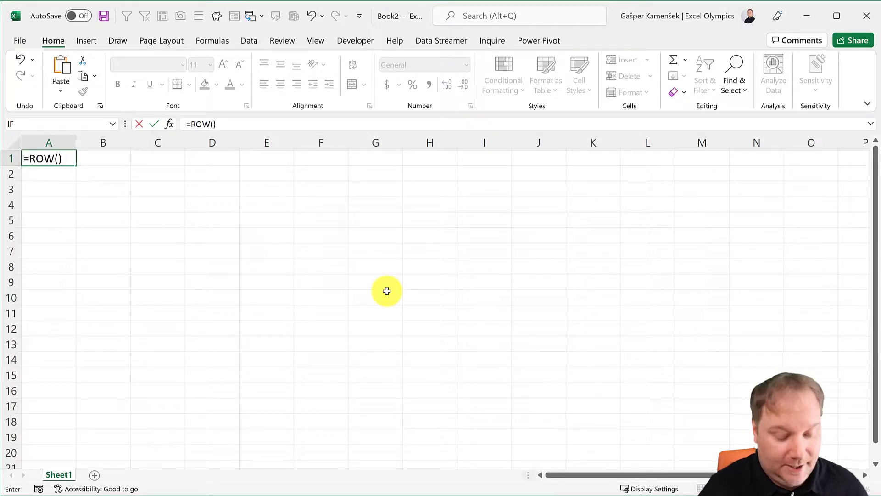
key(Tab)
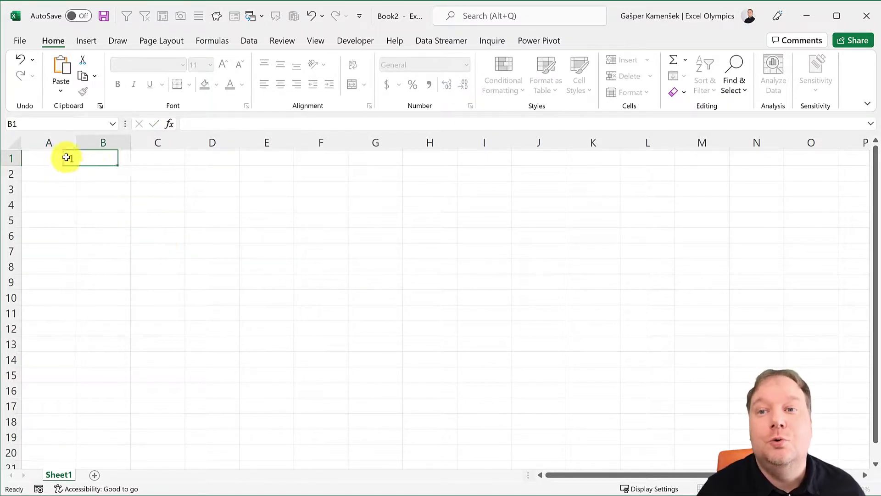
click(61, 153)
drag(73, 166, 73, 458)
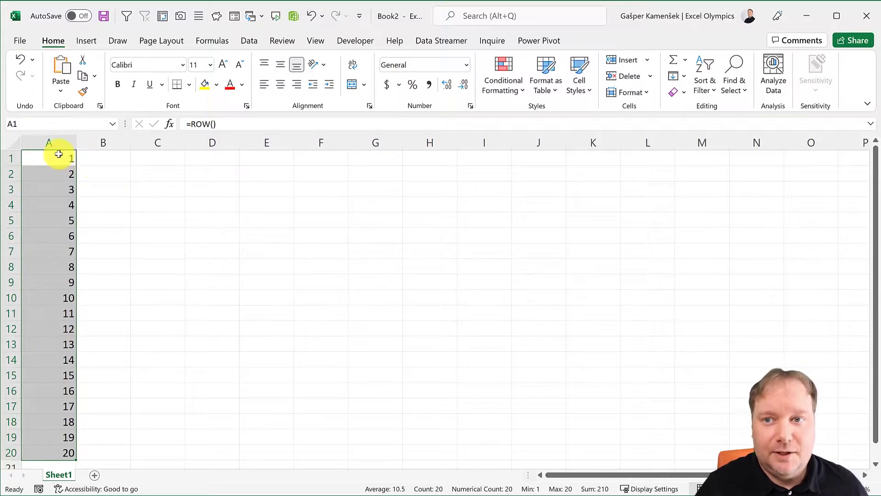
drag(59, 154, 51, 452)
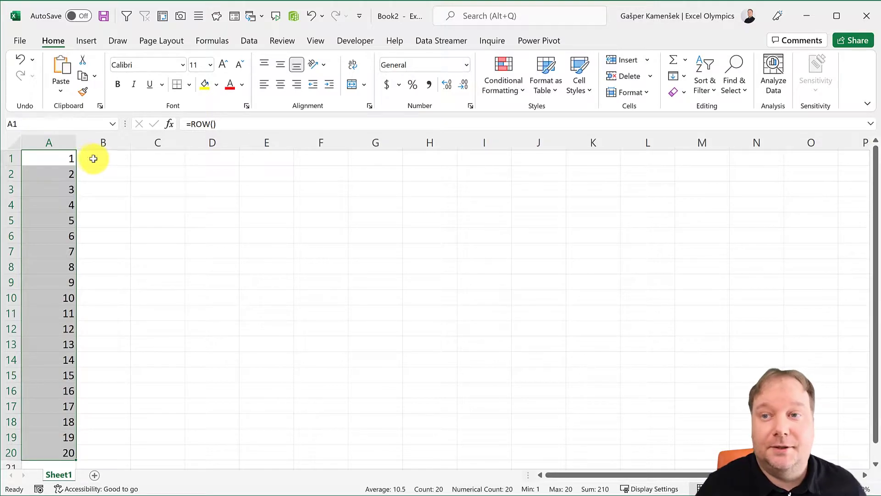
click(52, 158)
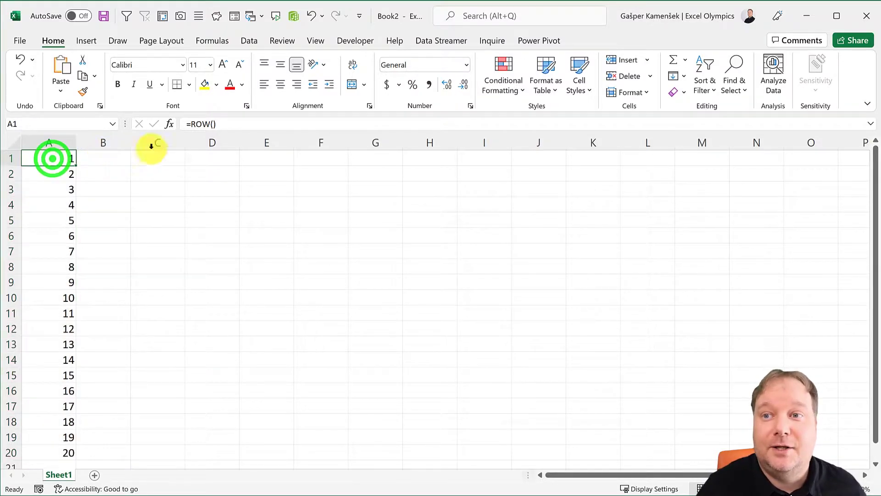
Rewrite A1's formula as =IF(ROW()<11,ROW(),IF(ROW()<13,"", with the nested IF started.
click(190, 123)
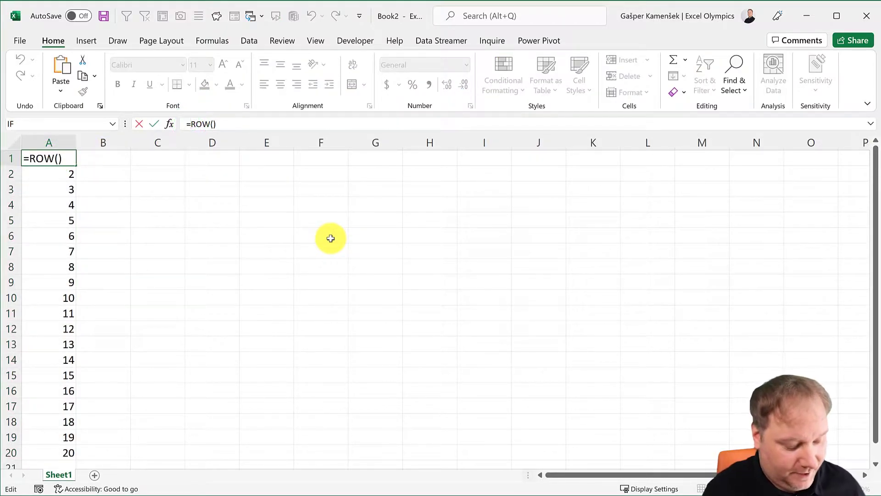
text(idf)
key(BackSpace)
key(BackSpace)
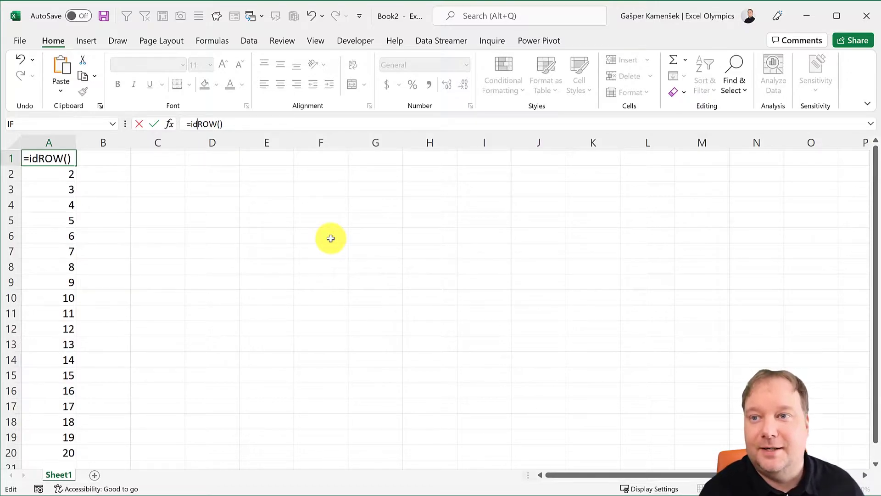
text(f)
key(Tab)
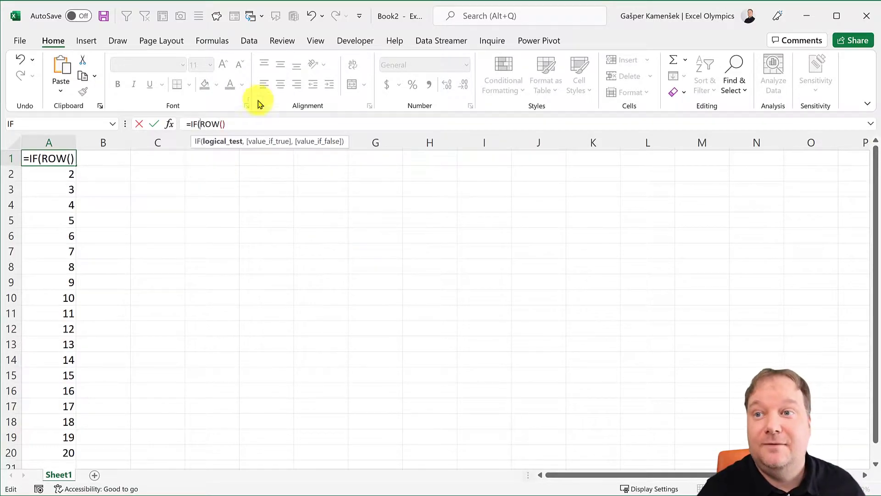
click(252, 122)
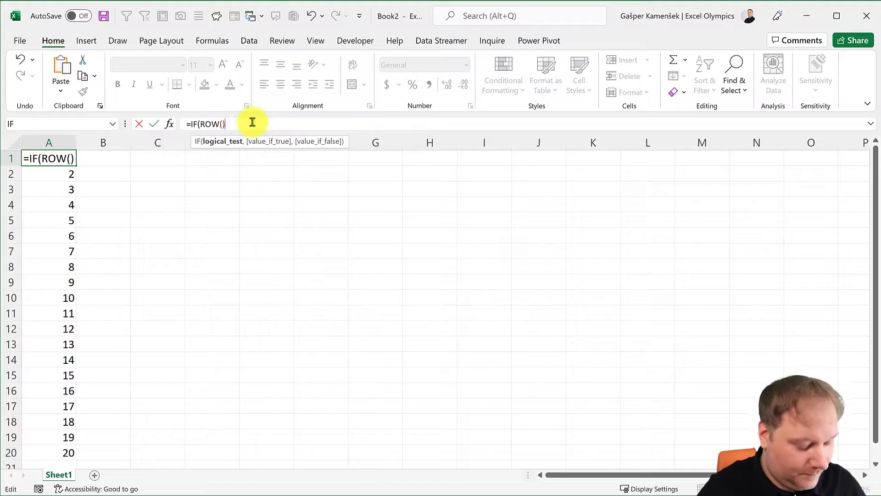
text(>)
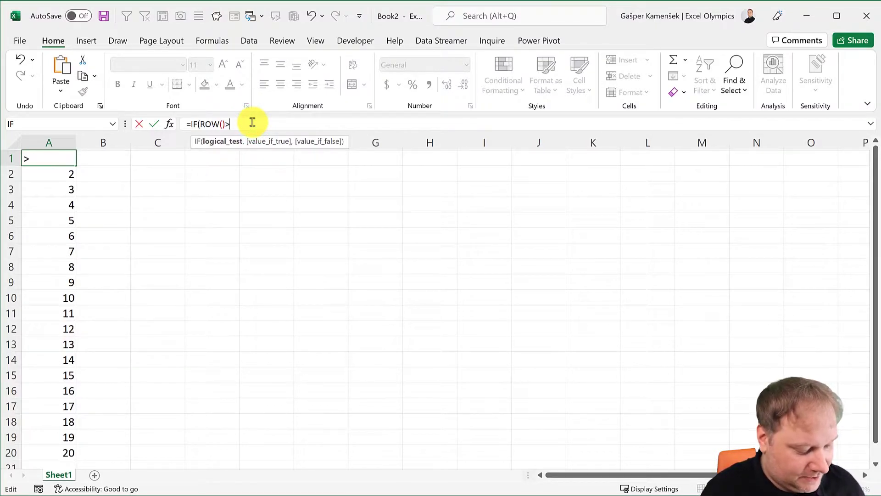
key(BackSpace)
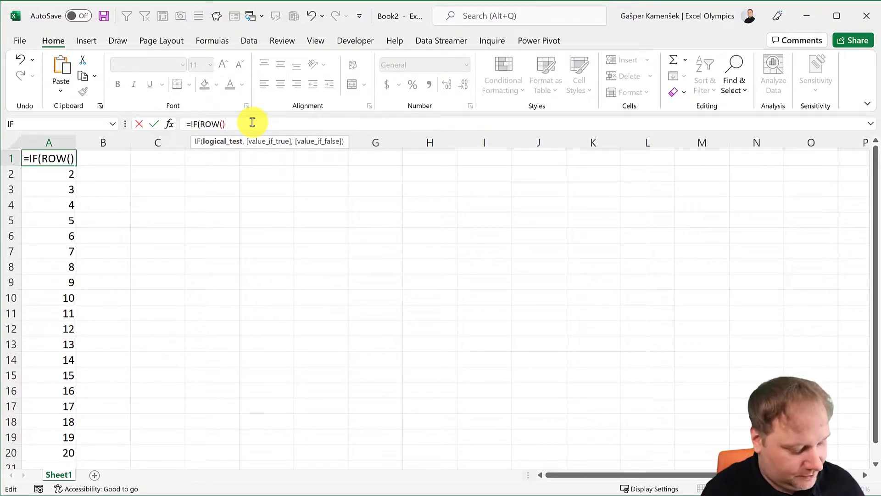
text(<)
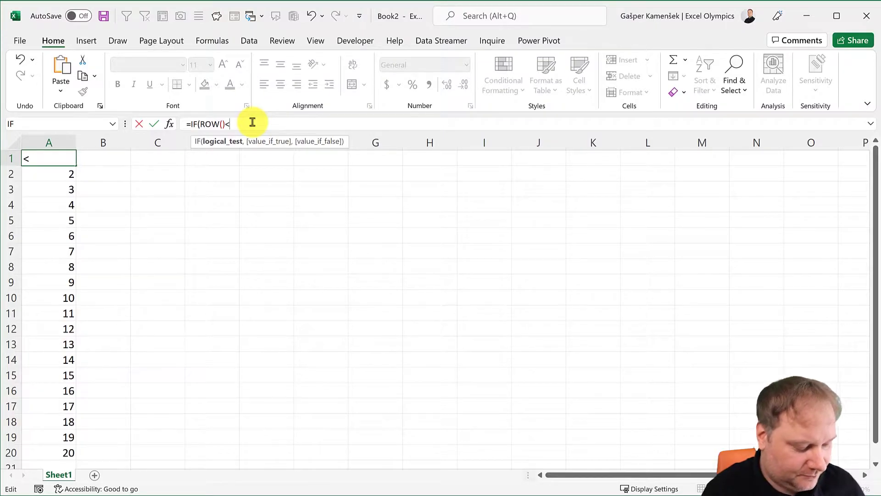
text(11)
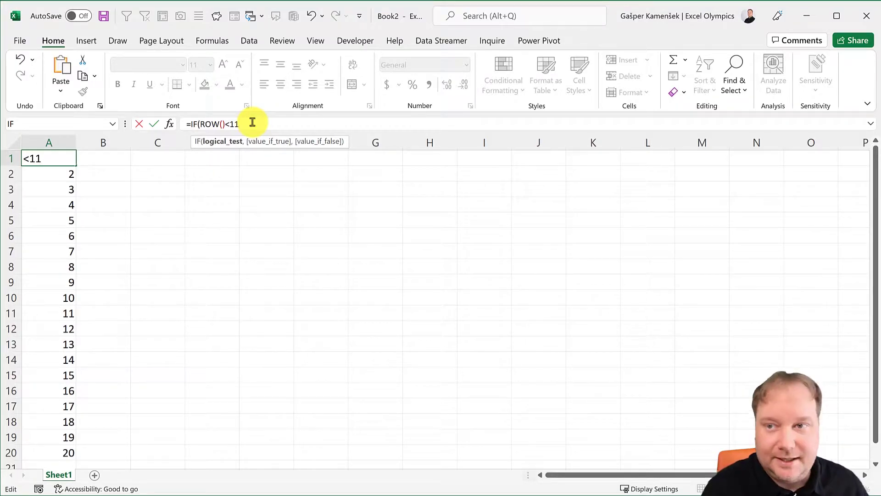
text(,)
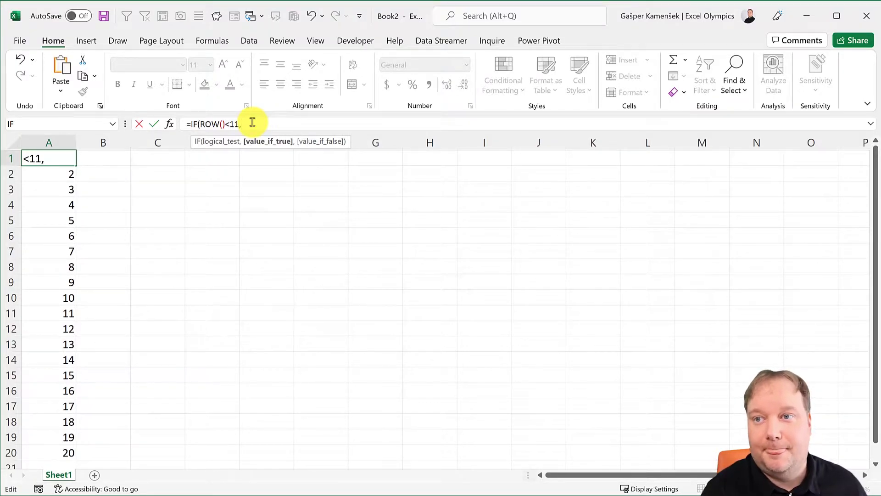
text(ROW())
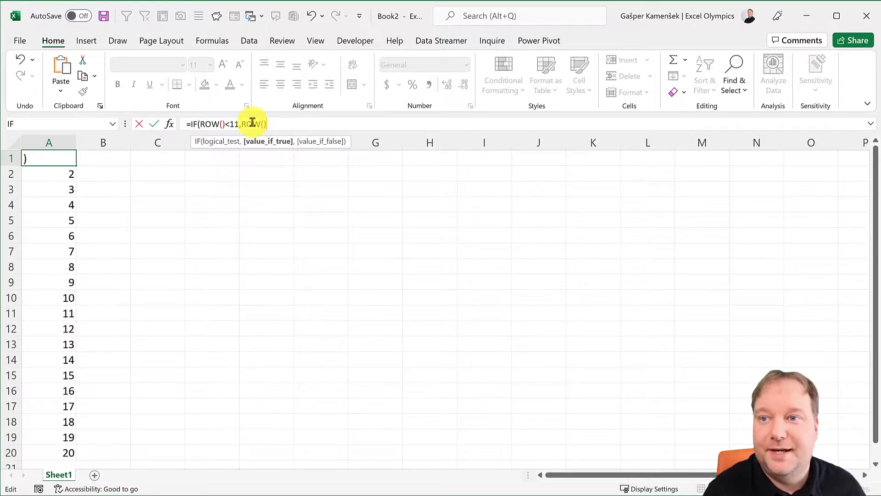
text(,)
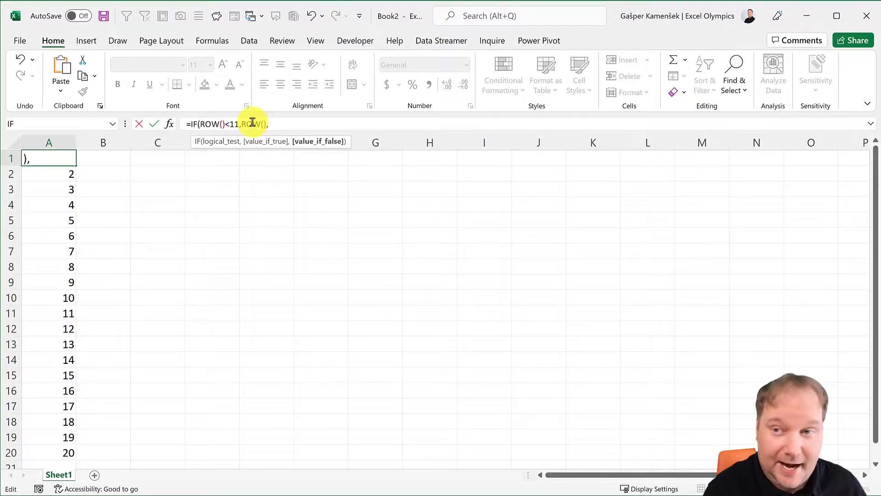
text(IF()
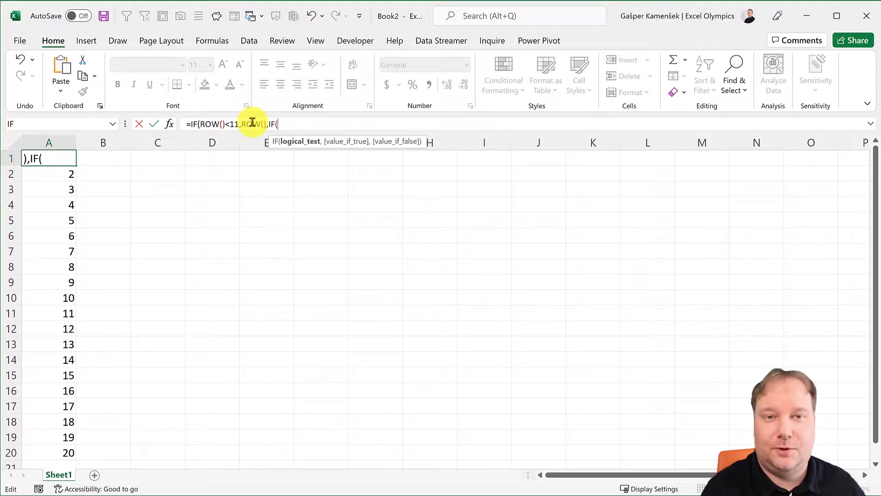
text(row())
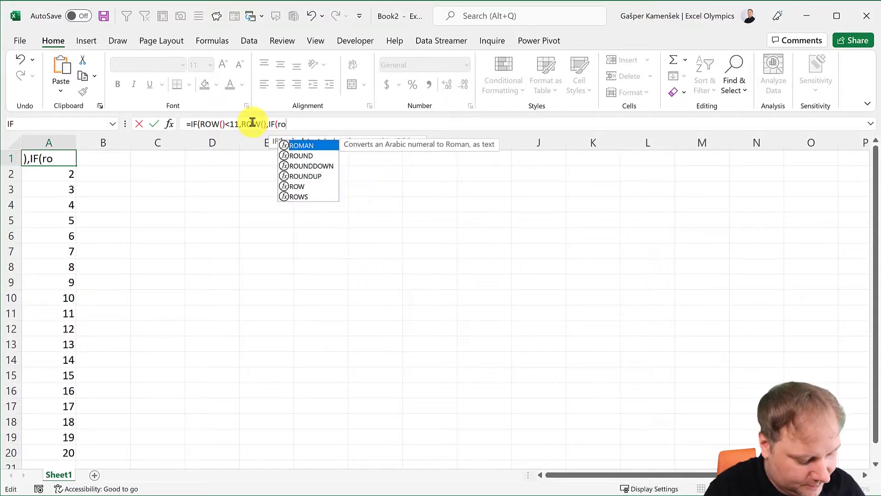
text())
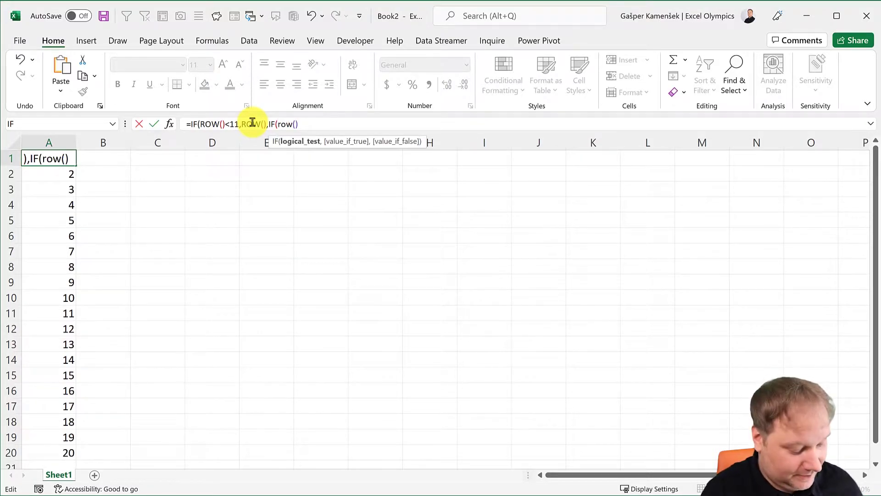
text(<)
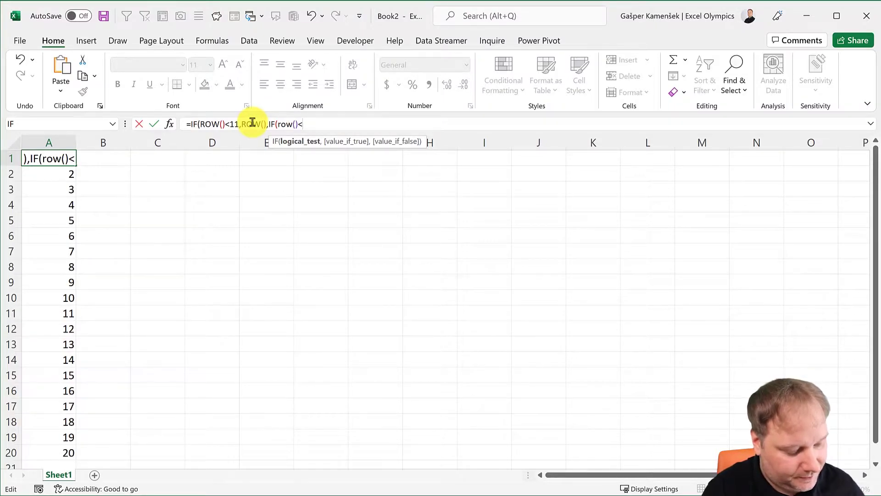
text(13)
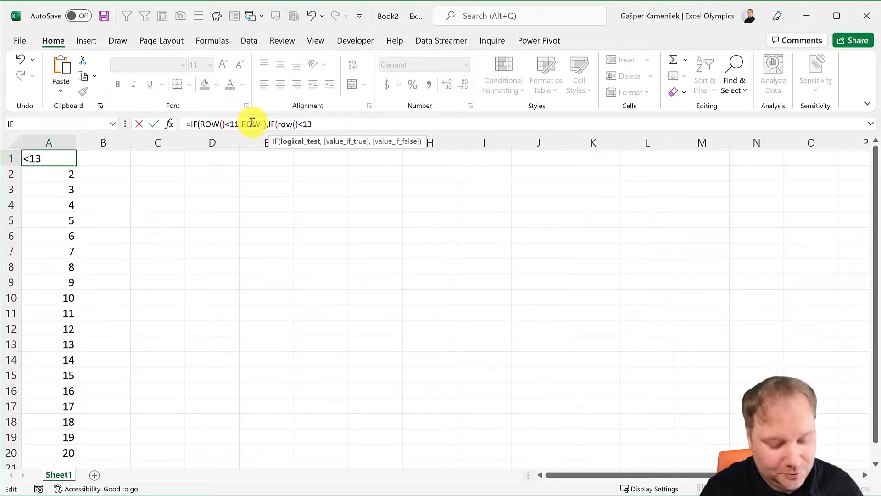
text(,"")
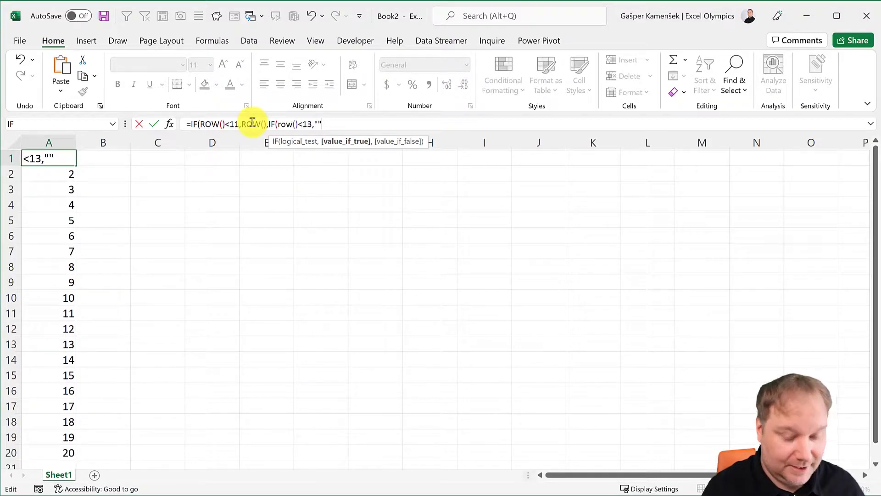
text(,)
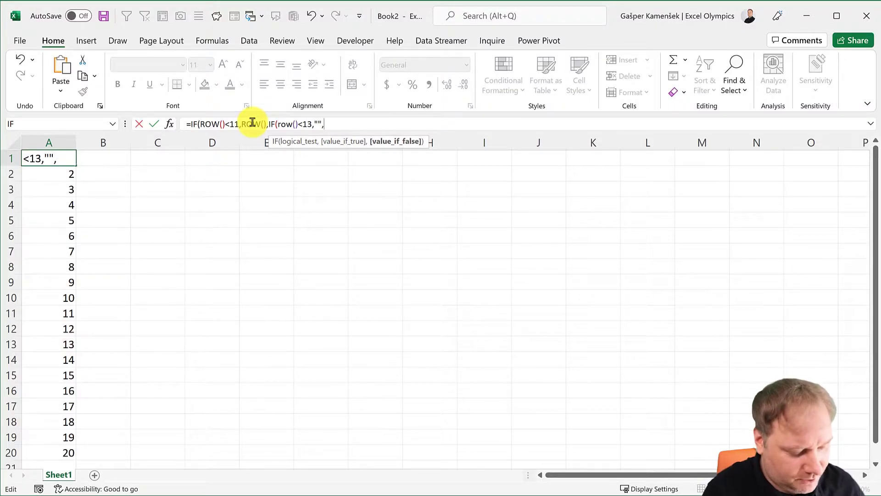
Finish with ROW()-2)) giving =IF(ROW()<11,ROW(),IF(ROW()<13,"",ROW()-2)) and commit it.
text(row())
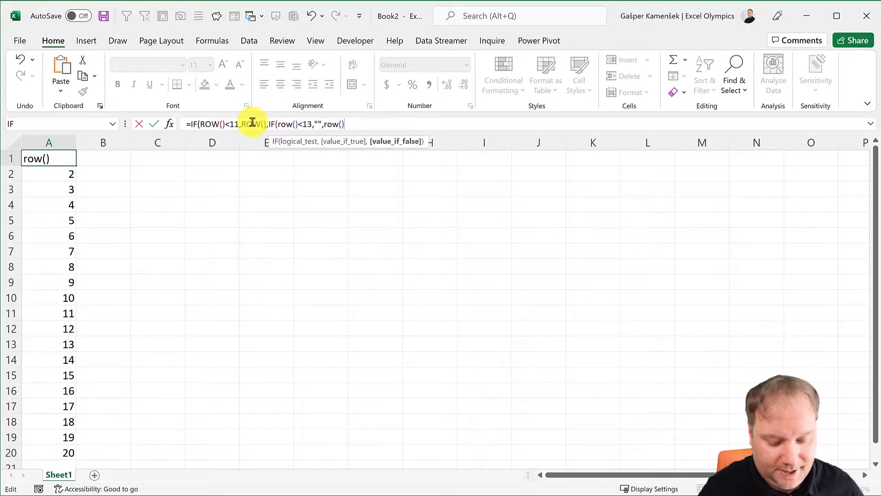
text(-2)
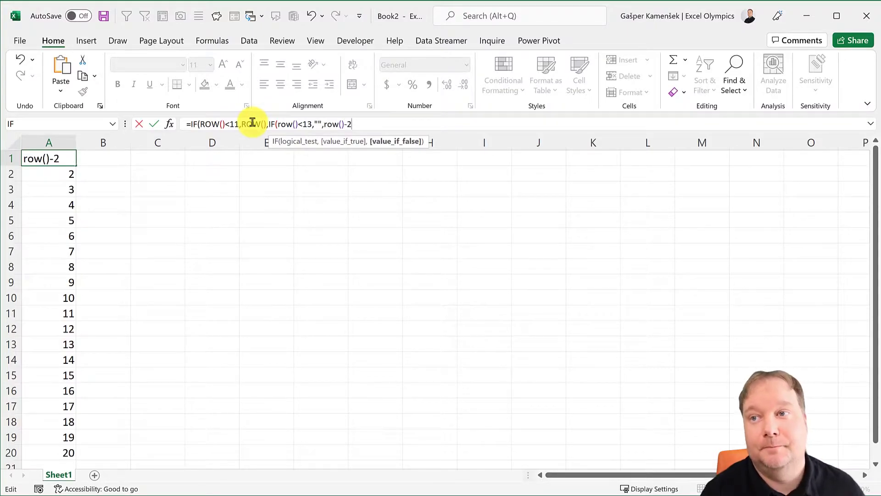
text())
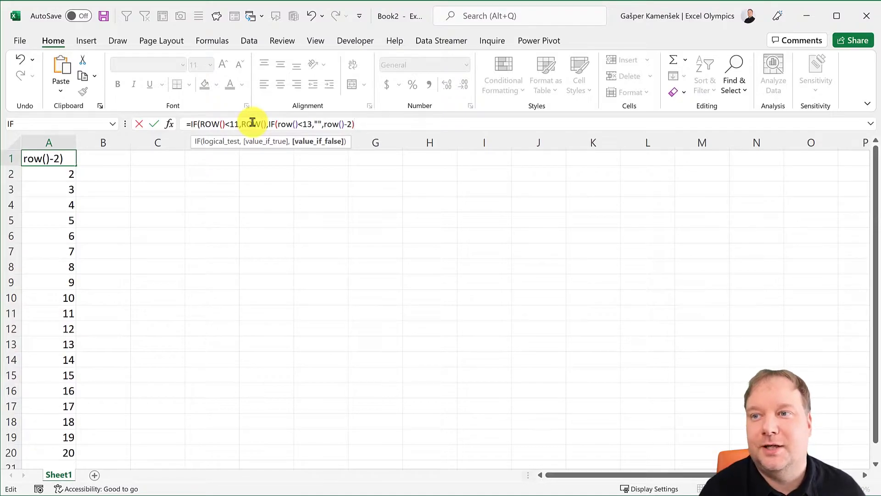
text())
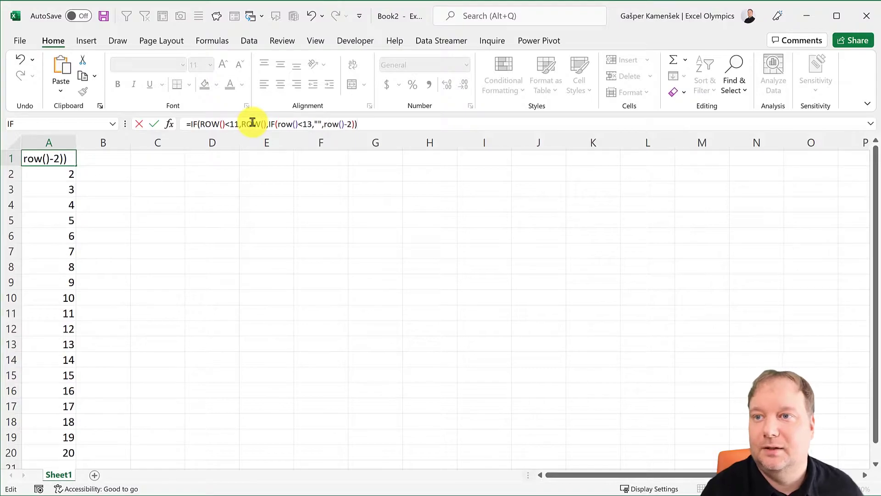
key(Return)
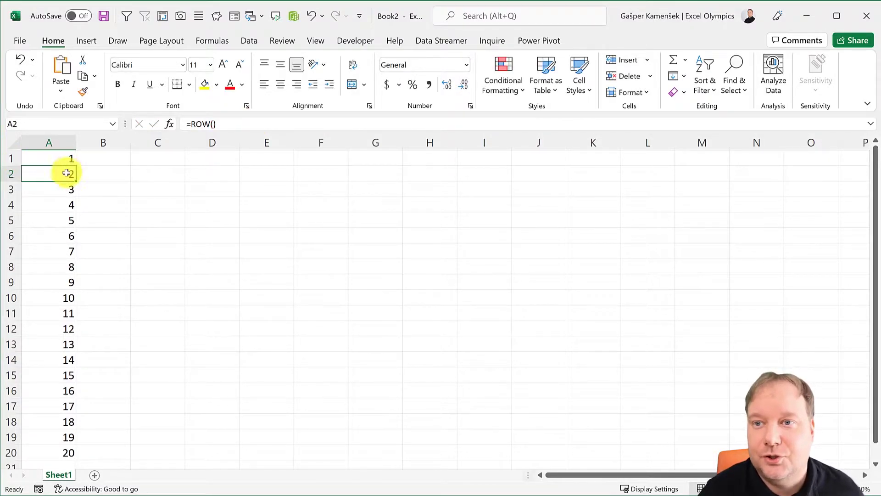
Fill A1's nested IF formula down column A to row 22.
click(63, 158)
drag(76, 166, 76, 454)
scroll(143, 263, down, 1)
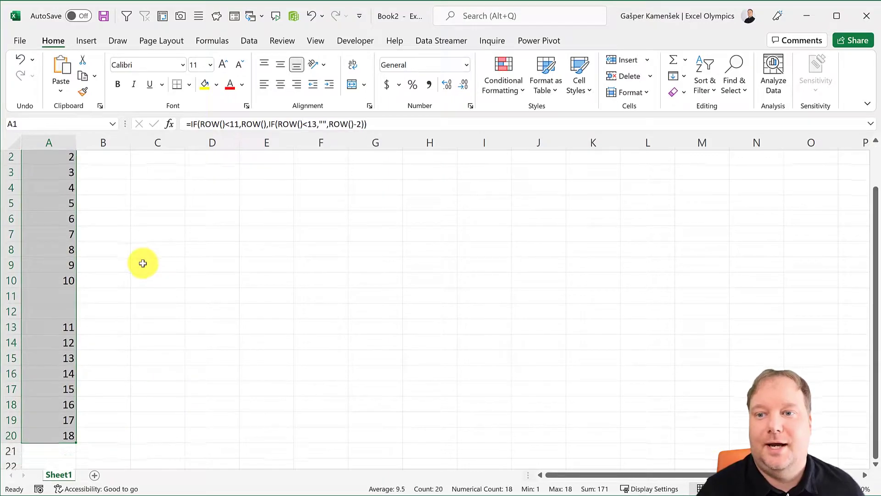
scroll(143, 263, down, 2)
drag(74, 412, 75, 439)
scroll(69, 327, up, 3)
Select A1:A10, blank A11:A12, A13:A22 and all of column A to check status-bar totals.
click(60, 158)
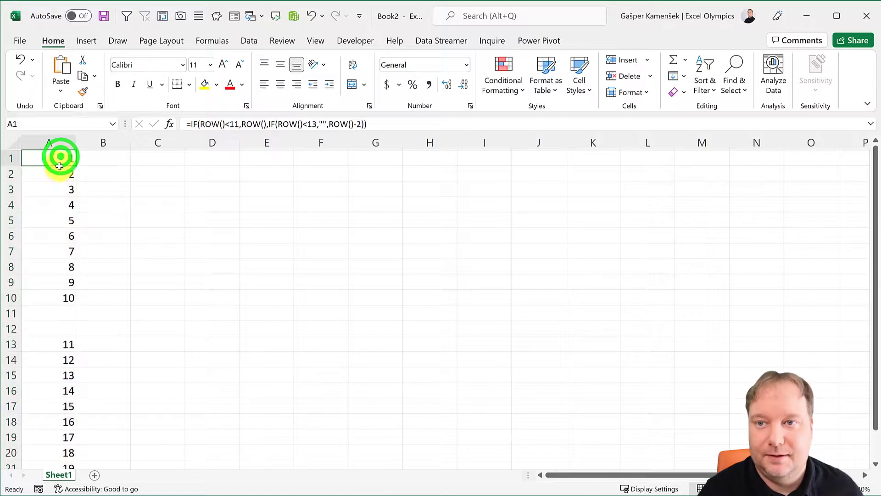
drag(60, 166, 40, 296)
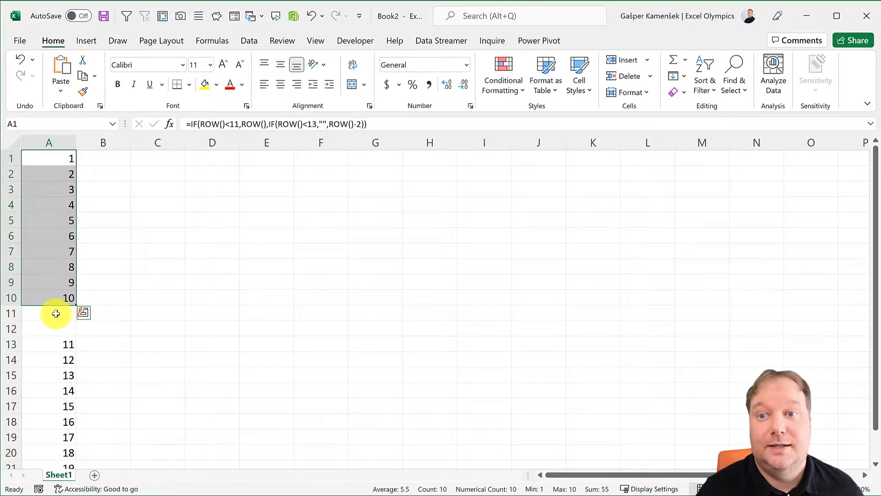
drag(56, 313, 69, 333)
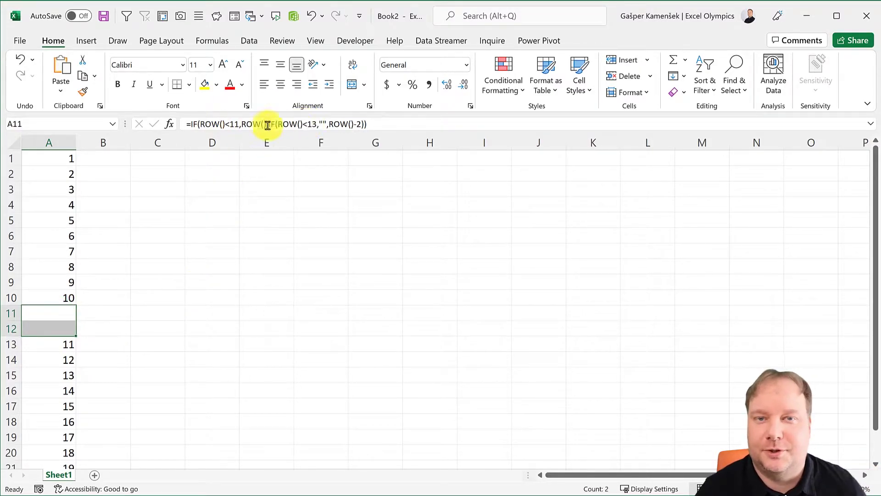
scroll(289, 274, down, 2)
drag(59, 251, 53, 398)
scroll(59, 291, up, 2)
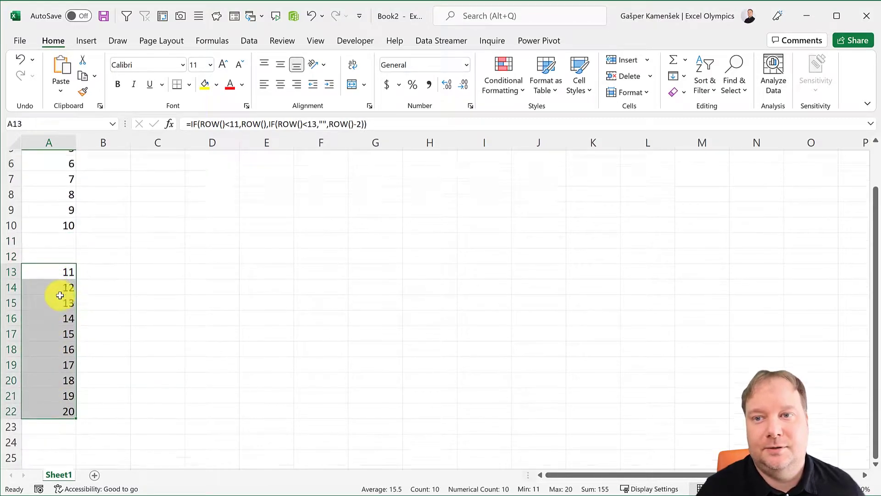
click(62, 143)
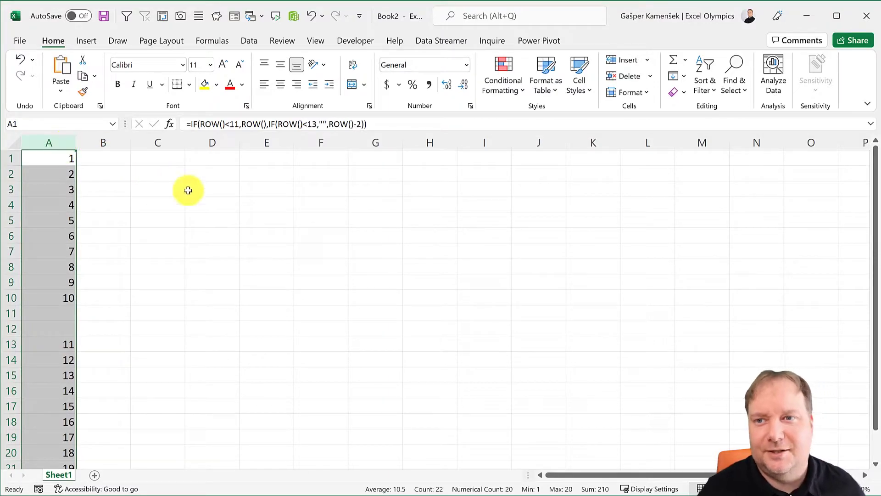
click(60, 161)
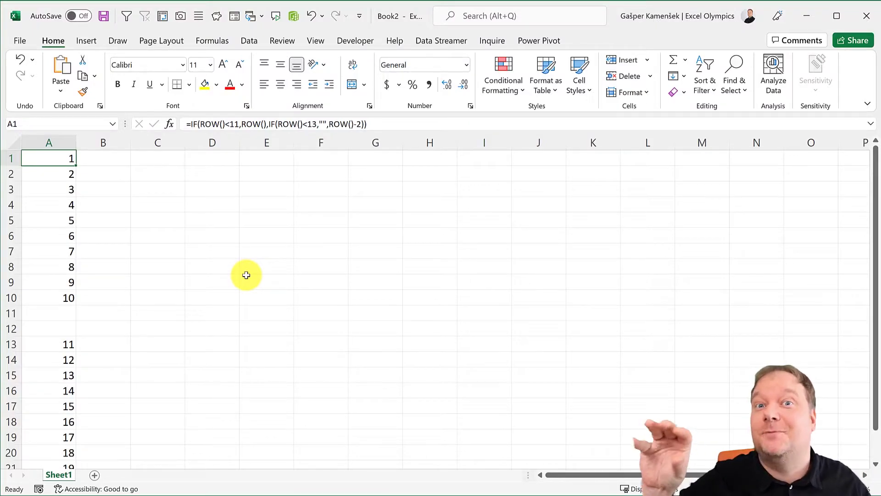
Switch between empty cell D6 and A1 to review A1's nested IF formula.
click(230, 237)
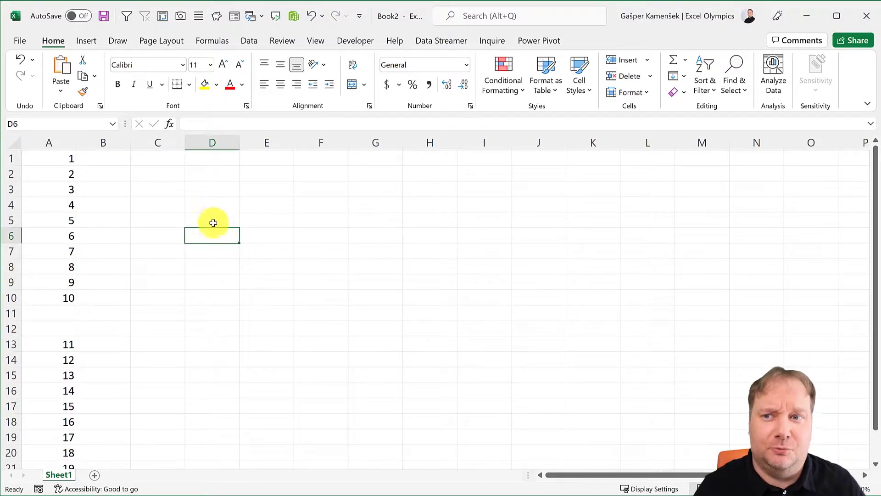
click(71, 161)
click(204, 229)
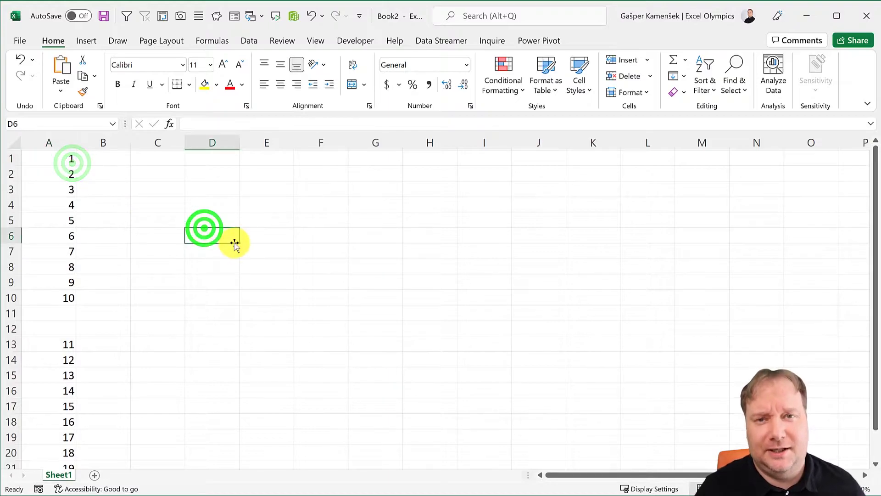
click(69, 160)
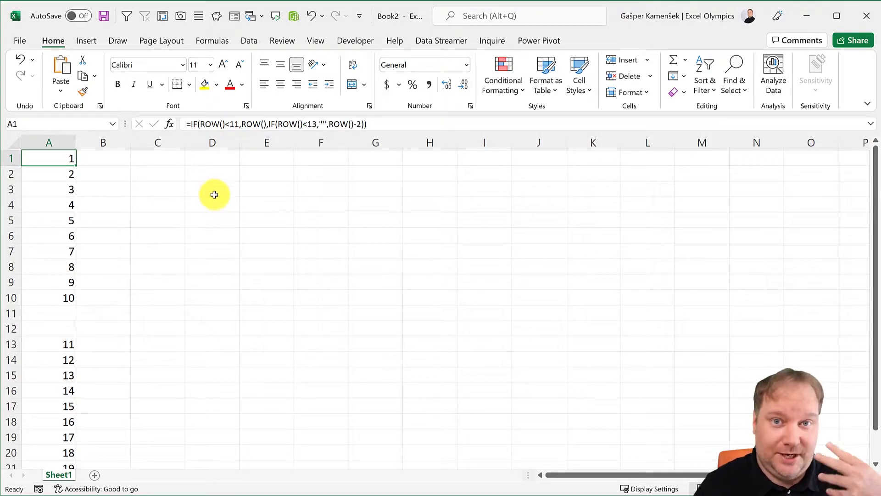
click(227, 124)
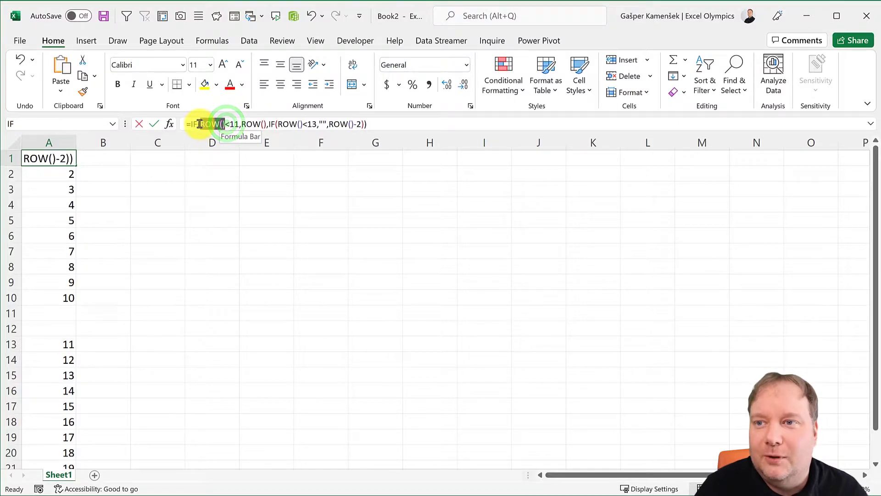
drag(268, 123, 242, 123)
drag(316, 123, 277, 123)
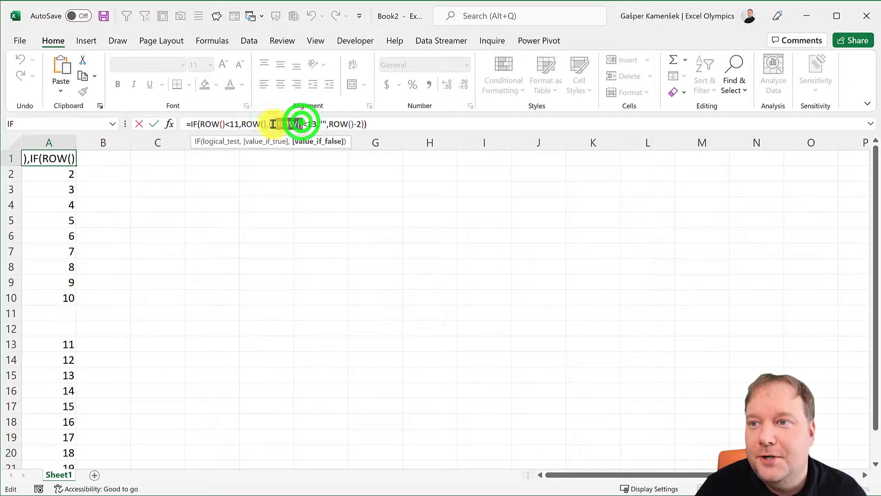
drag(357, 123, 326, 124)
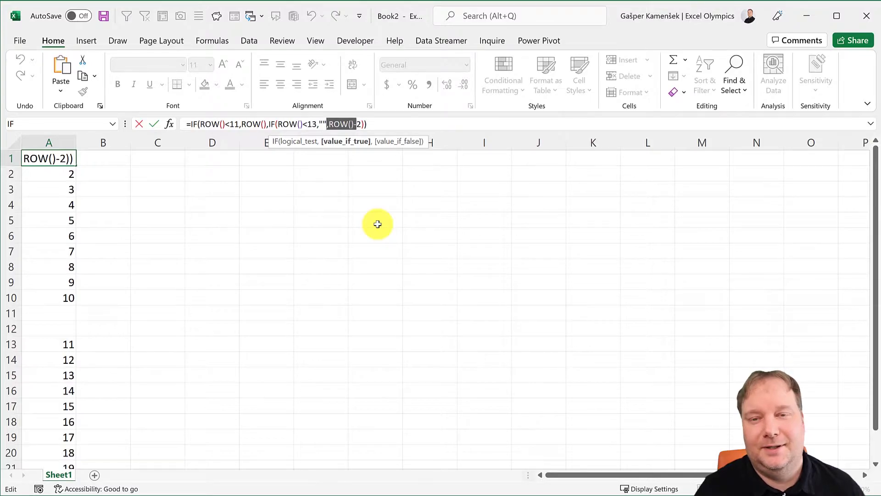
click(394, 119)
key(Return)
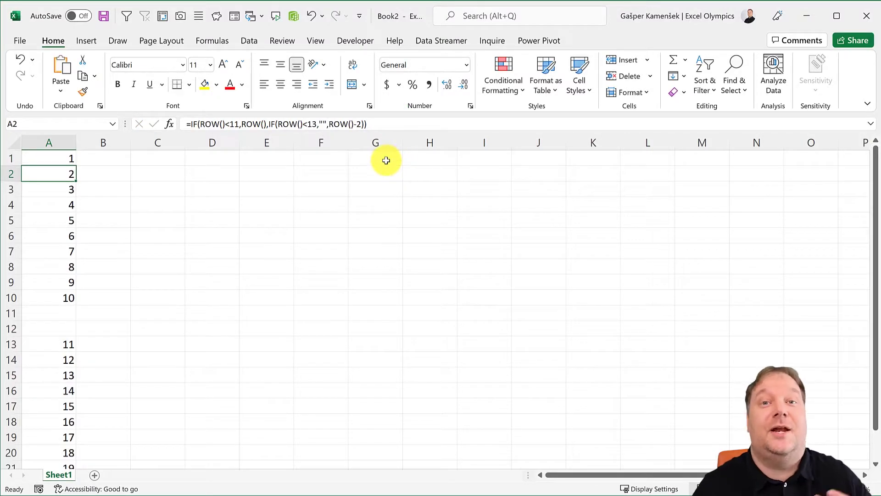
Delete every formula in column A and reselect A1.
click(52, 139)
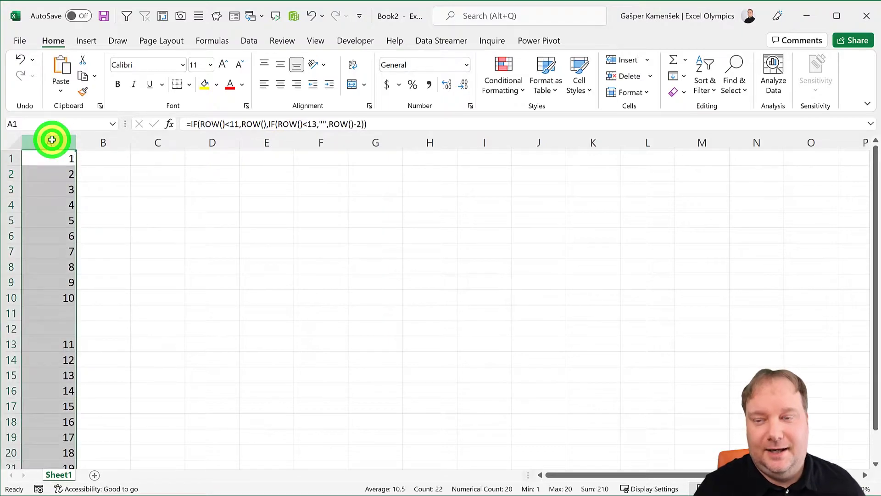
key(Delete)
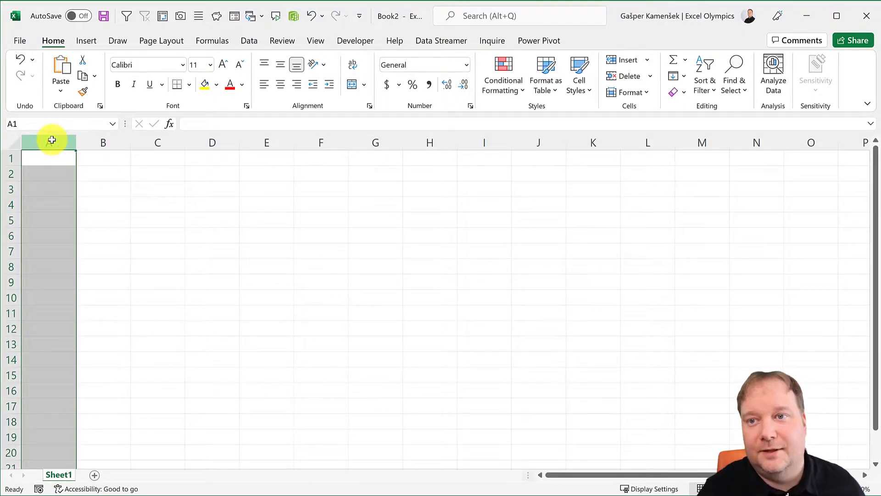
click(55, 157)
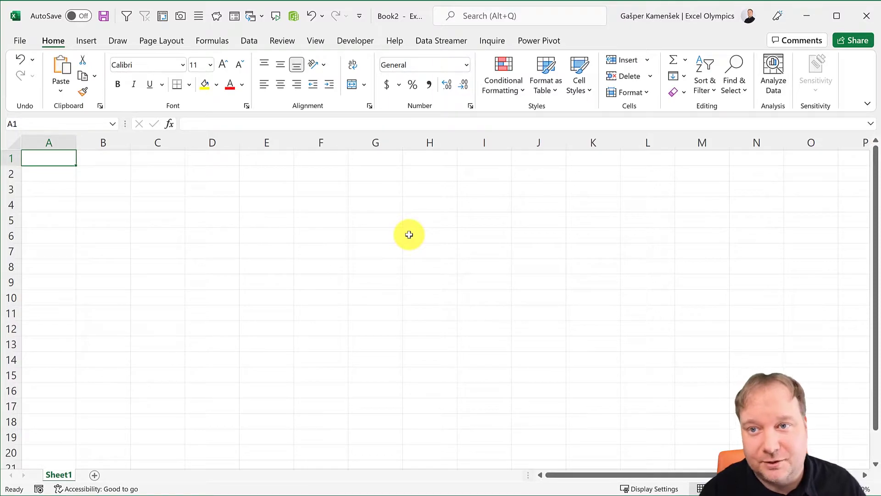
Start A1's formula as =IF(SEQUENCE(22)<11,SEQUENCE(22), followed by a nested IF.
text(=)
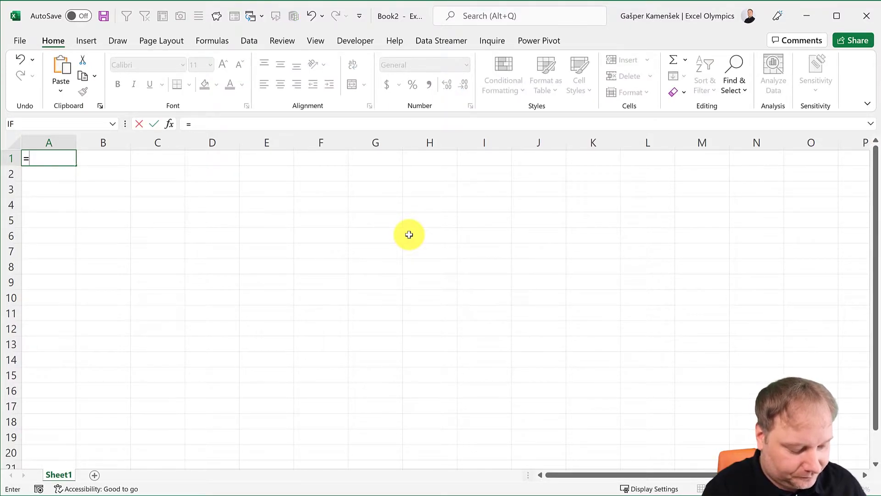
text(if)
key(Tab)
text(S)
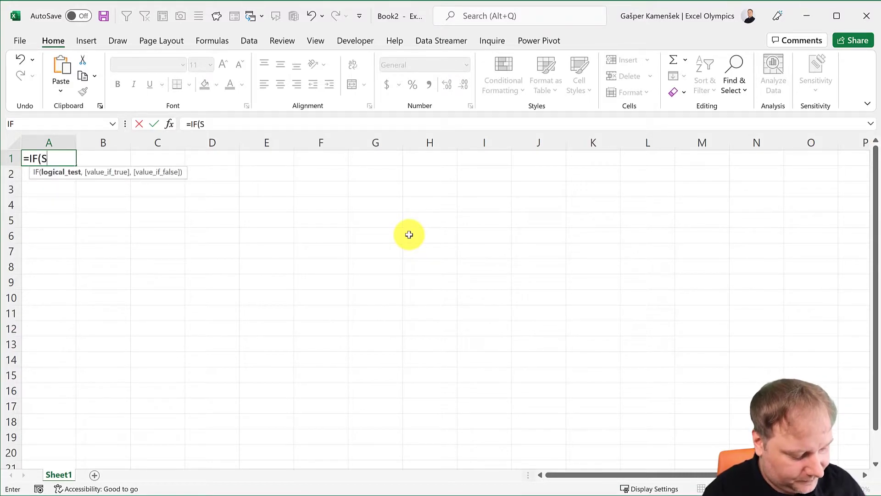
text(EQ)
key(Tab)
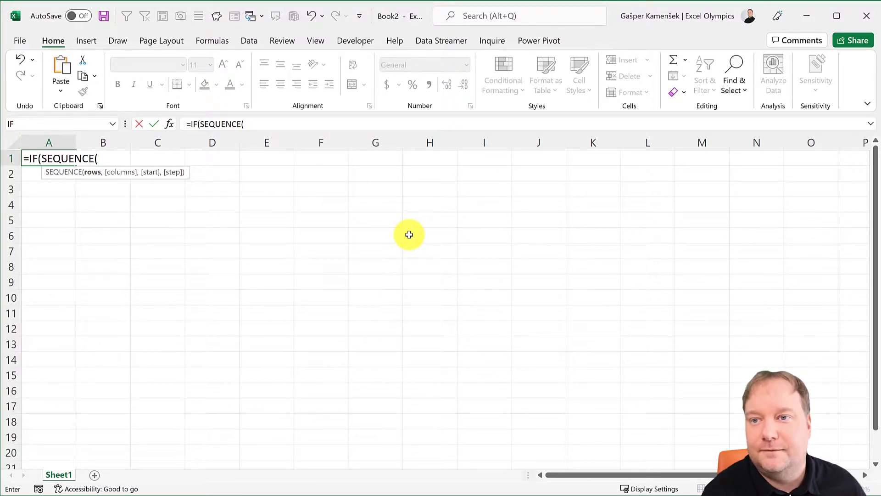
text(22)
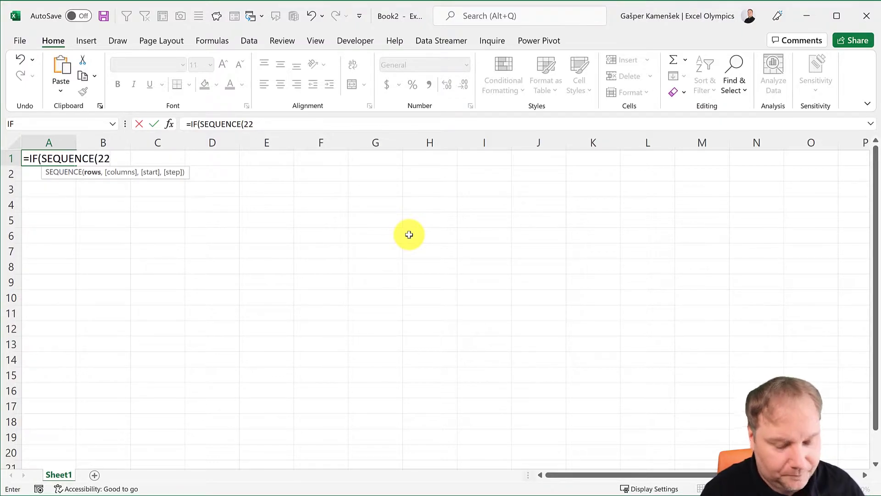
text()<)
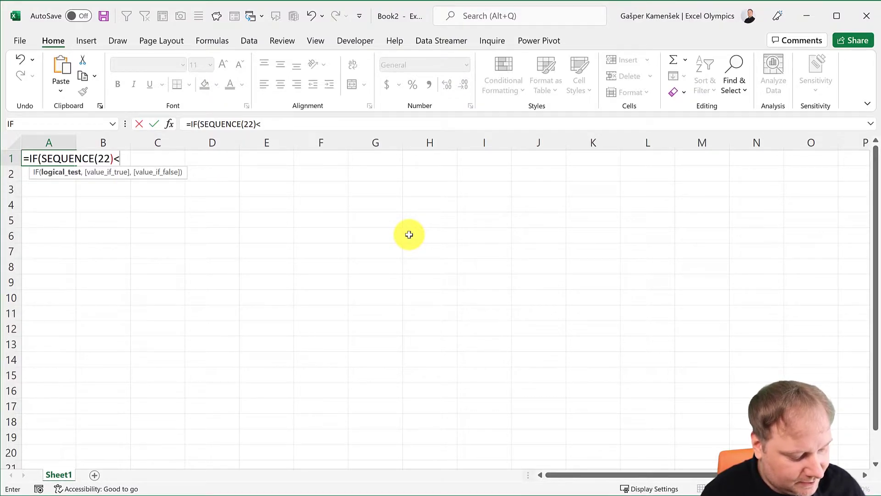
text(11,)
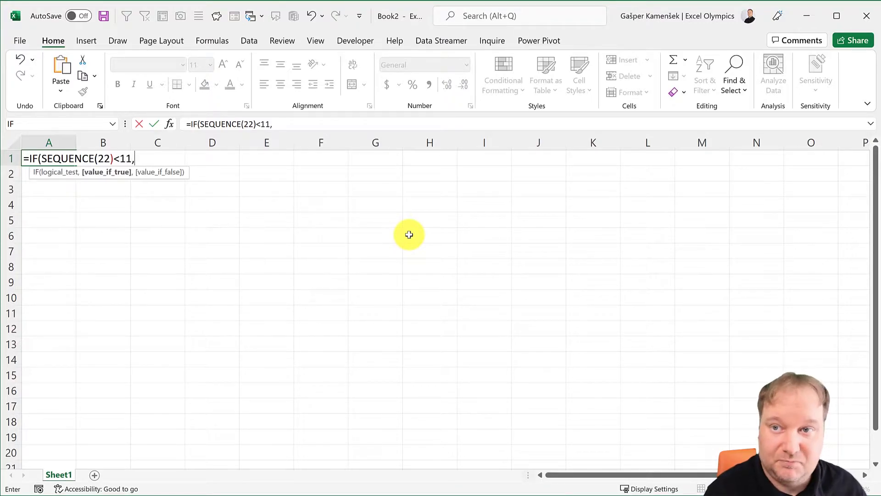
text(seq)
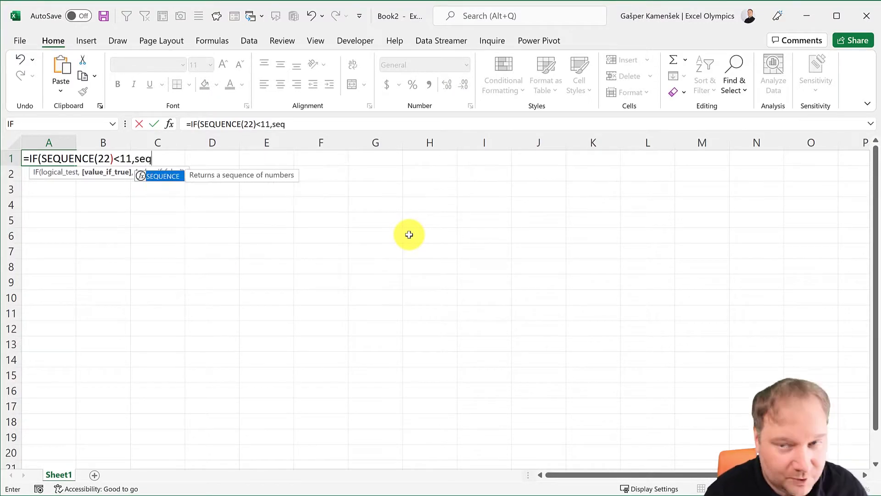
key(Tab)
text(22))
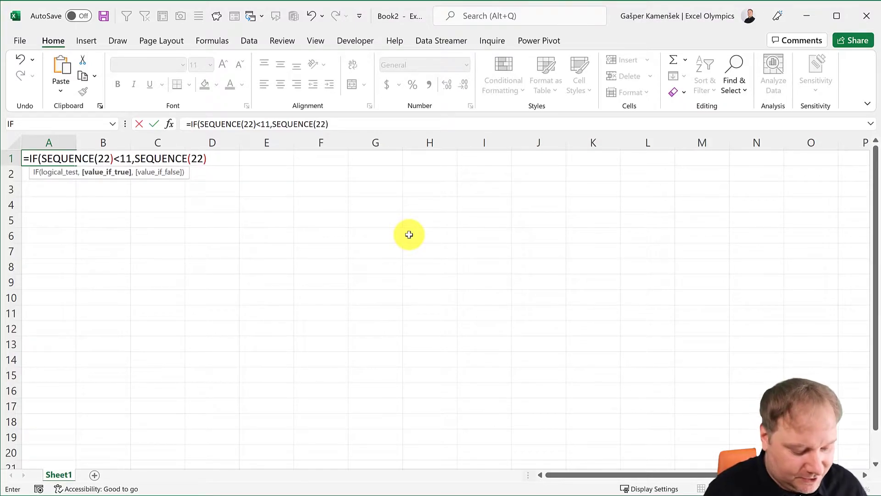
text(,if)
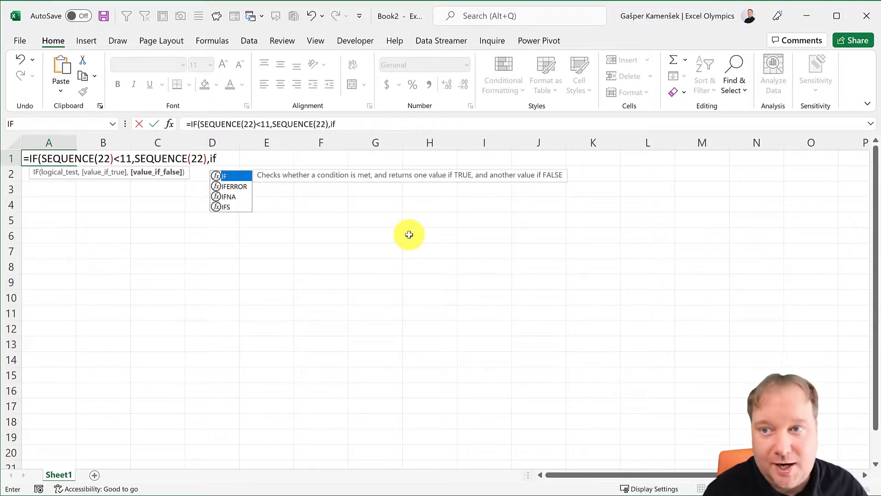
Complete the nested IF(SEQUENCE(22)<13,"",SEQUENCE(22)-2) and commit so it spills to row 22.
key(Tab)
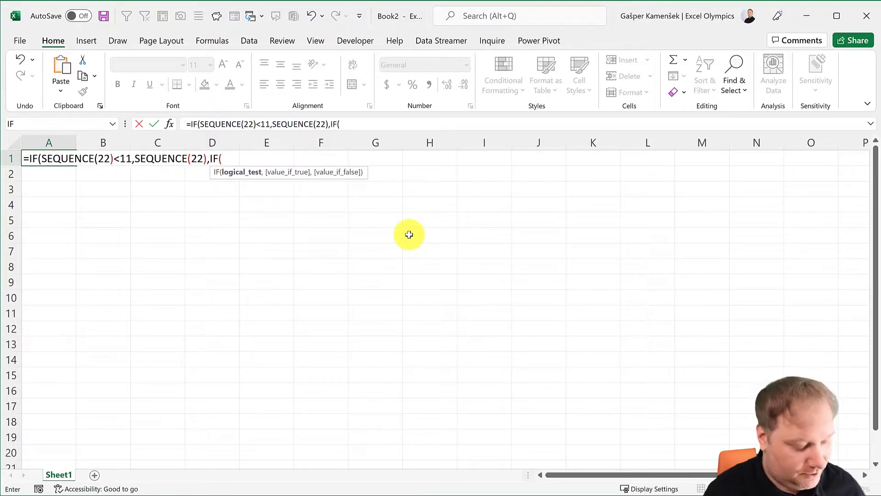
text(seq)
key(Tab)
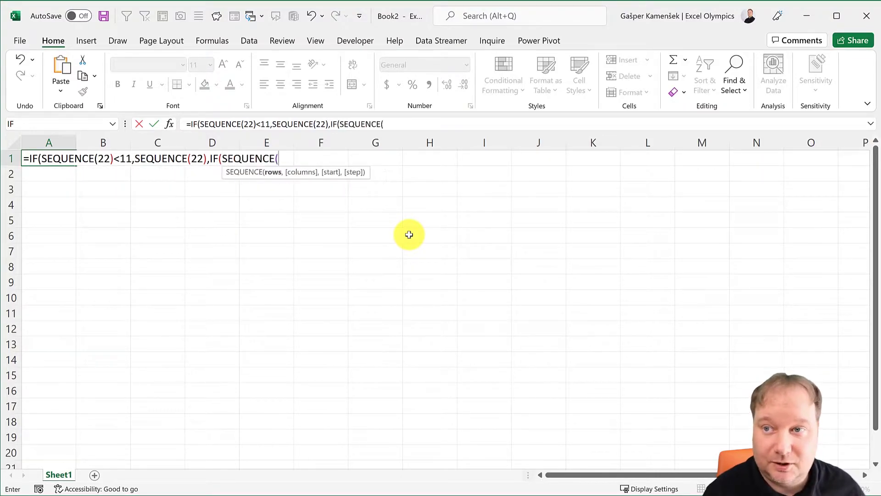
text(22)
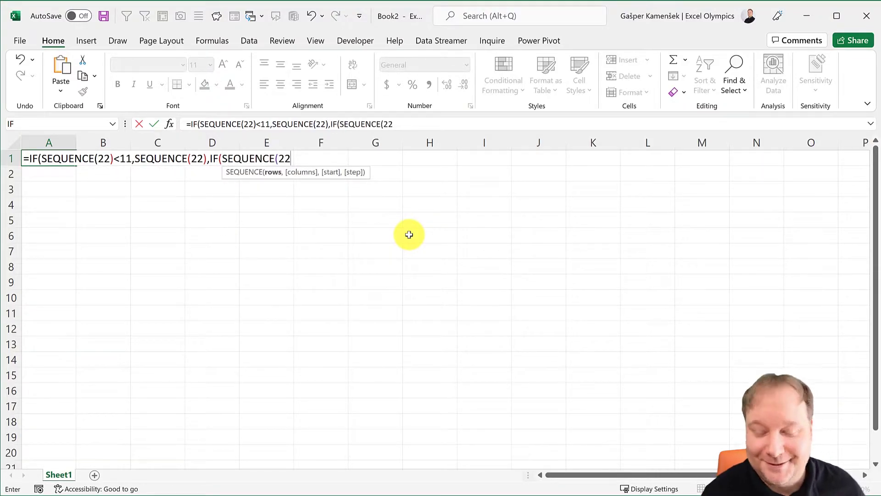
text())
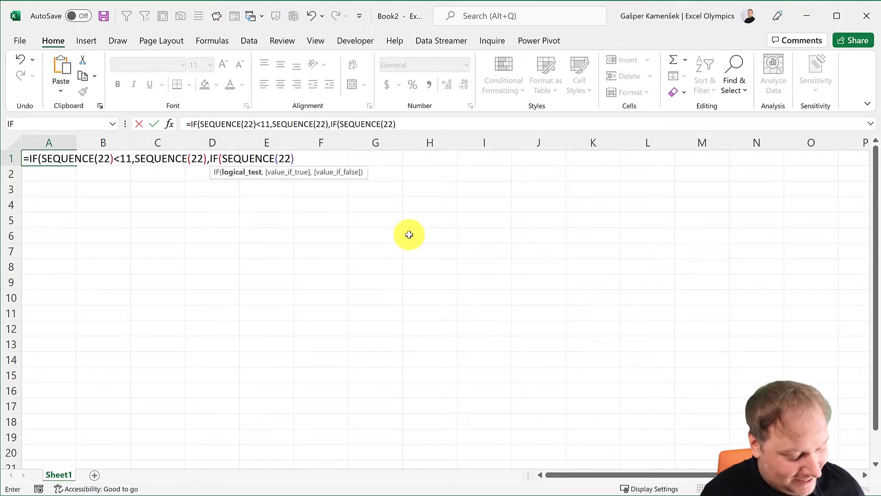
text(<13)
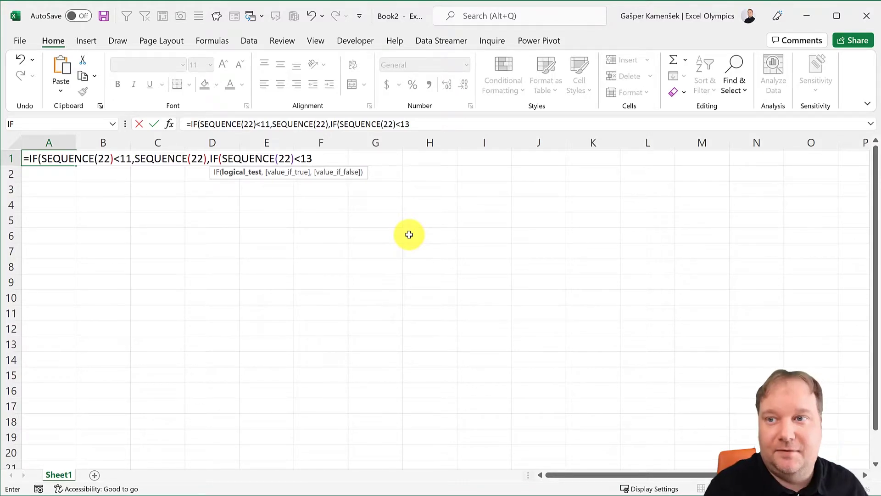
text(,"")
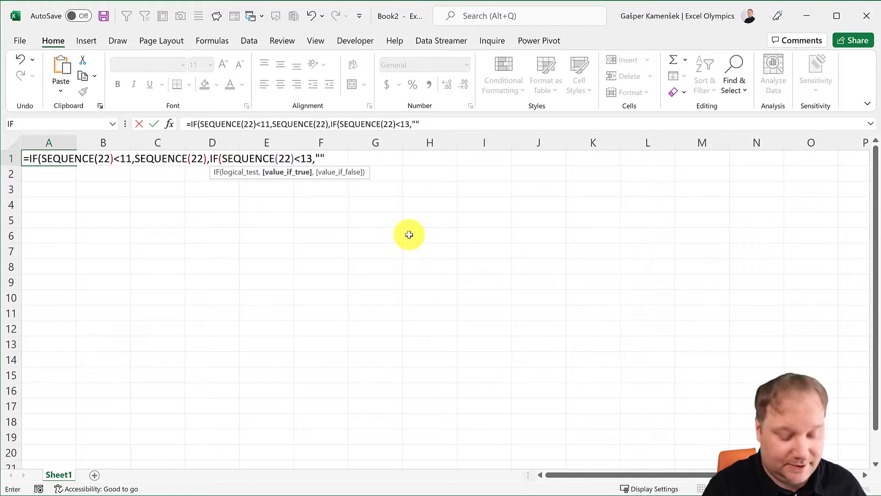
text(,)
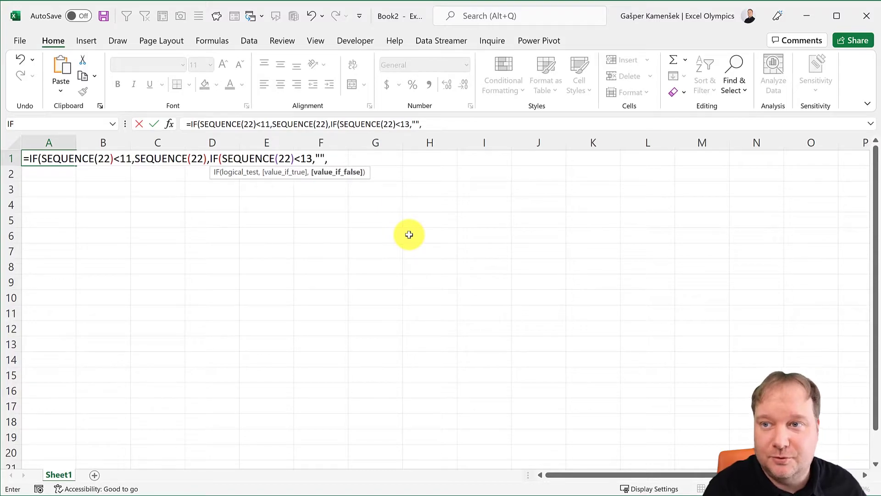
text(seq)
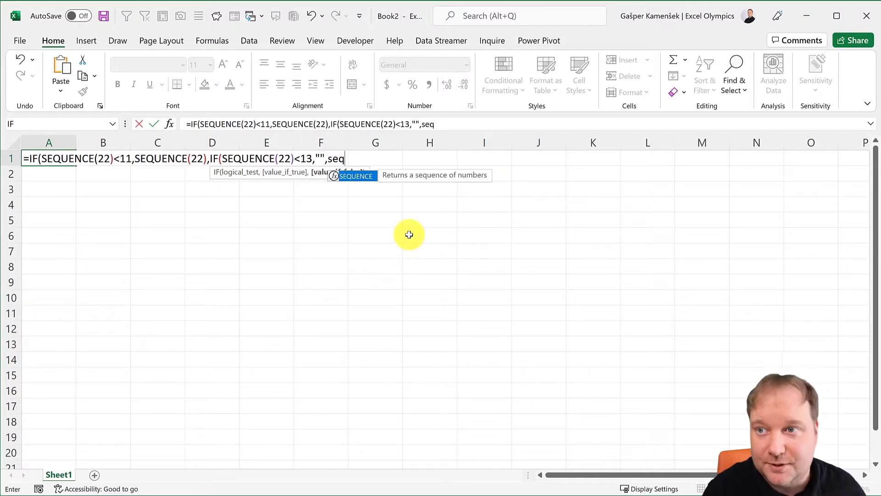
key(Tab)
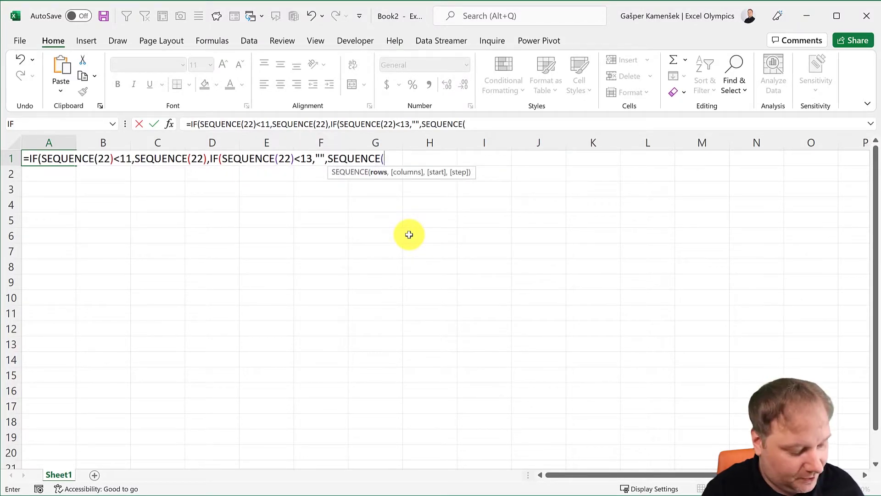
text(22)
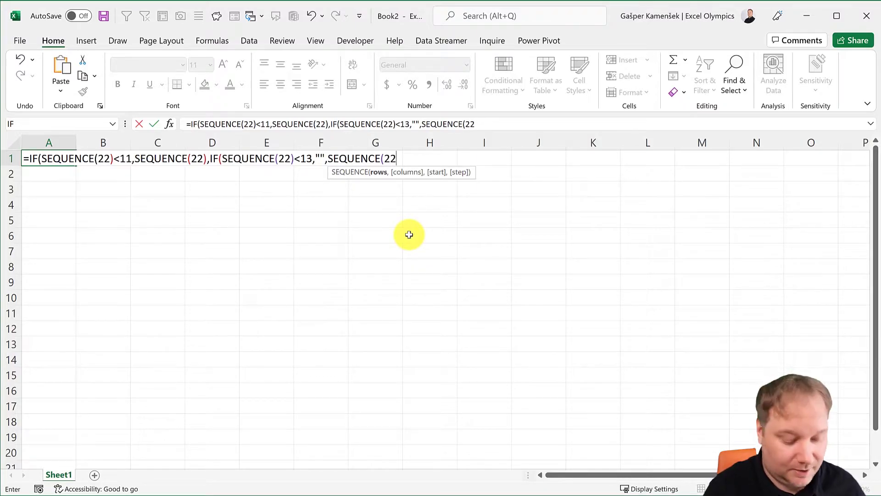
text()-2)
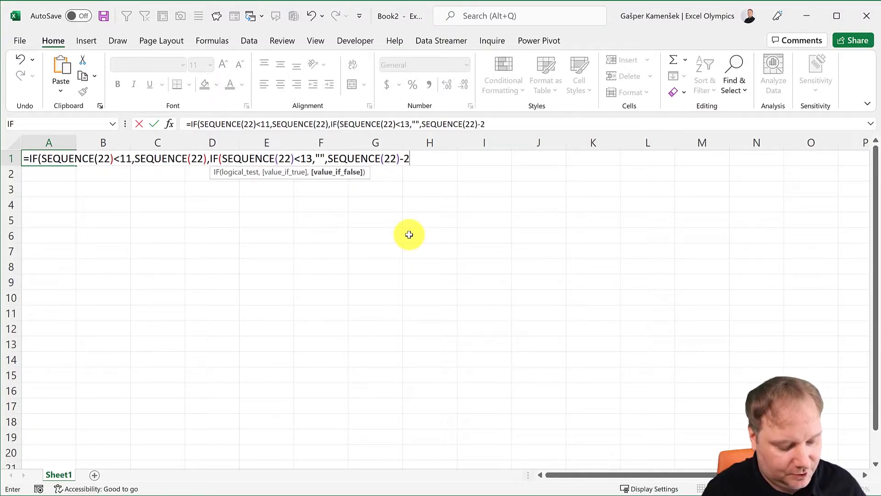
text()))
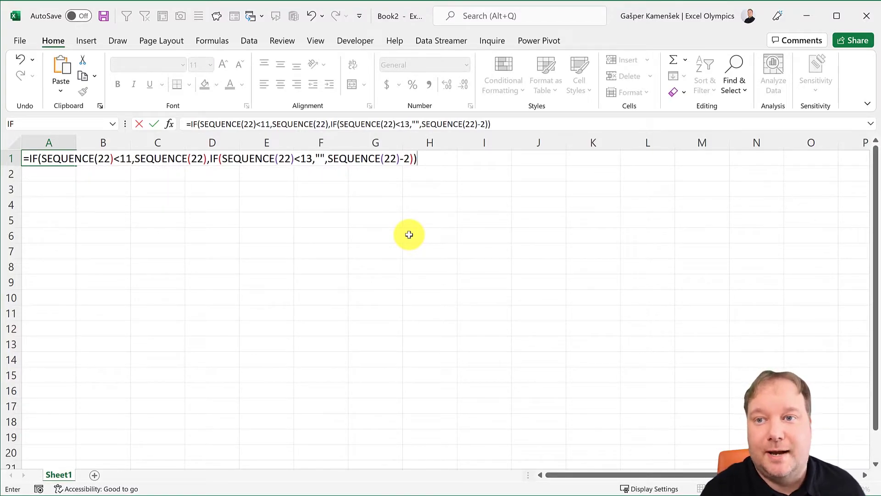
key(Return)
Check the spilled results, then select the first 22 in A1's formula.
scroll(243, 261, down, 2)
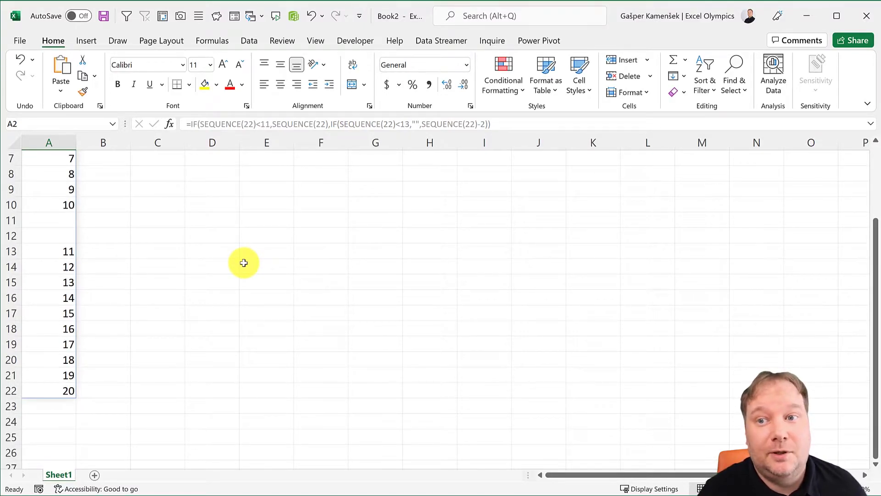
scroll(243, 262, up, 2)
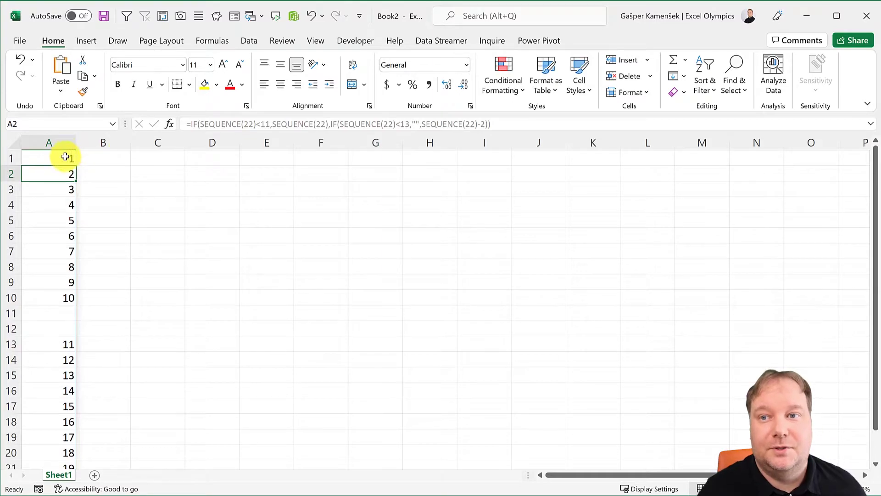
scroll(136, 269, down, 2)
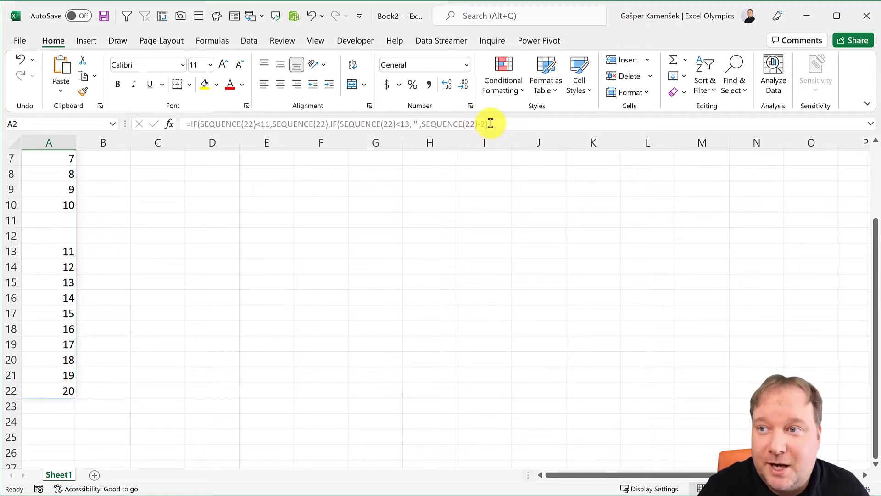
scroll(196, 402, up, 2)
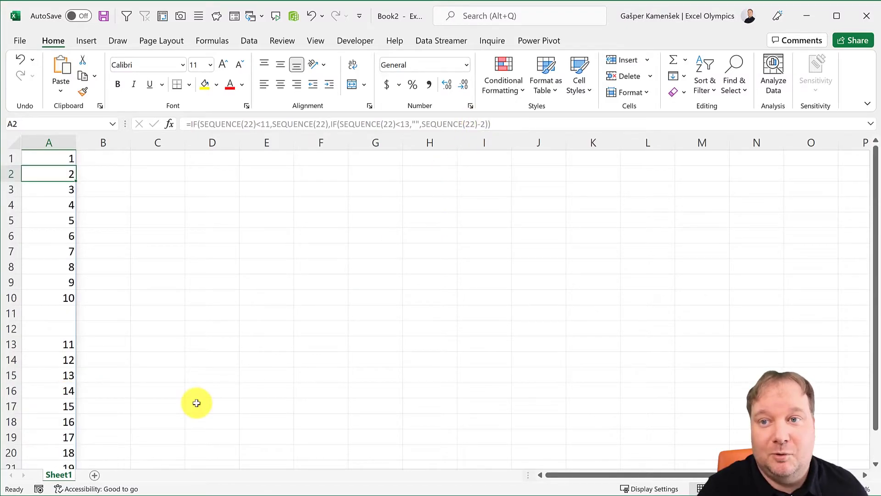
click(60, 159)
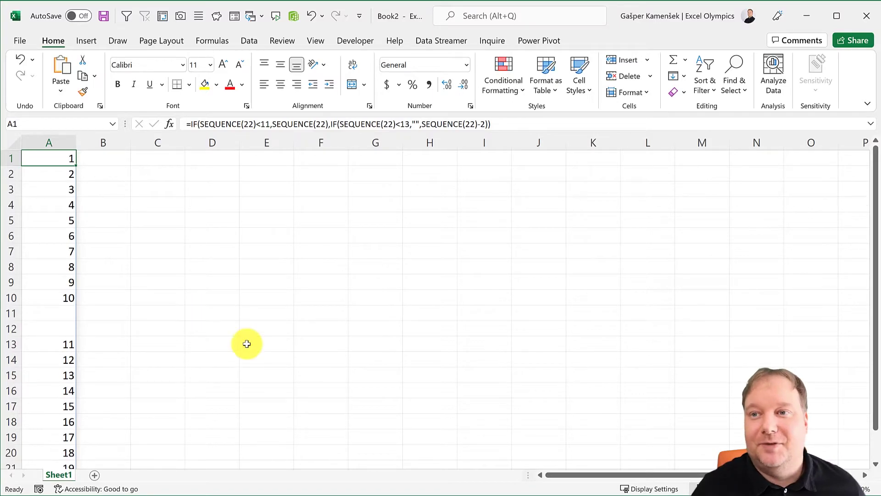
click(254, 124)
drag(254, 124, 244, 124)
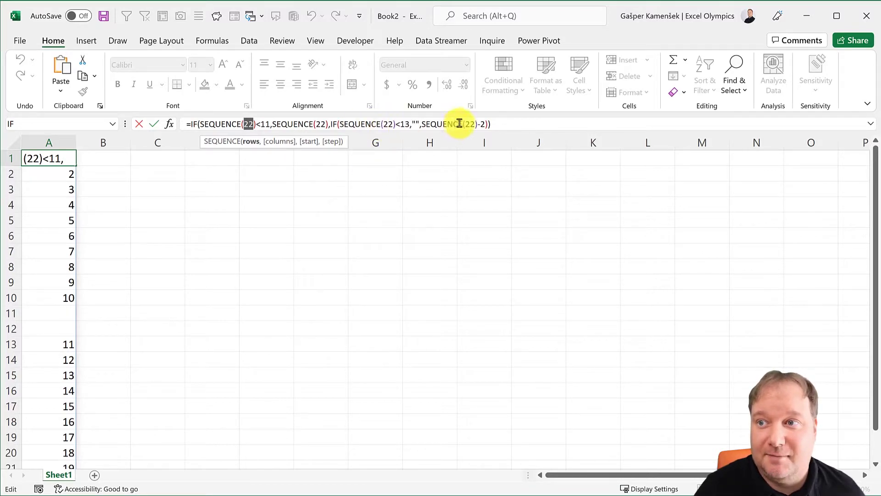
Review the final SEQUENCE(22)-2 term and confirm A1's formula unchanged.
click(483, 121)
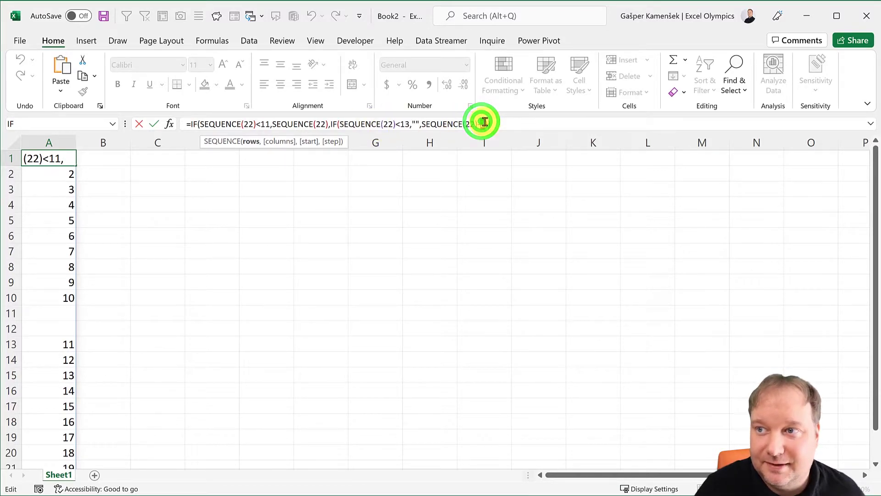
text(-2)
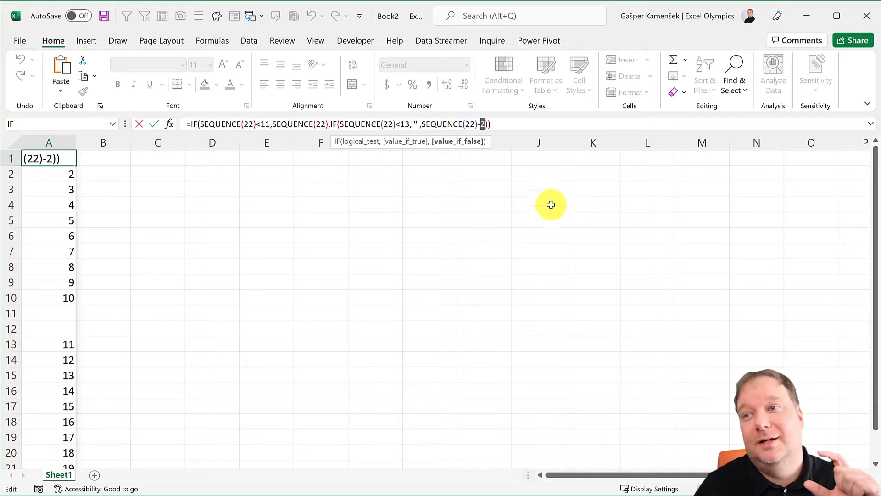
double_click(483, 124)
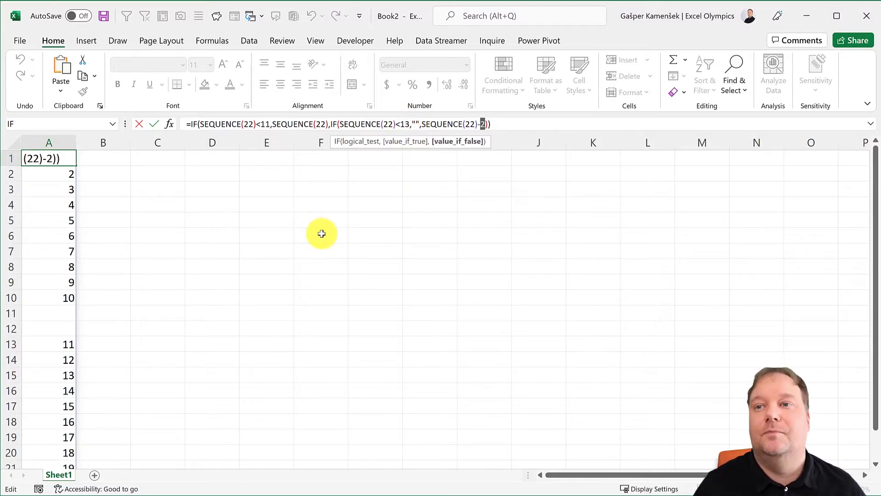
key(Return)
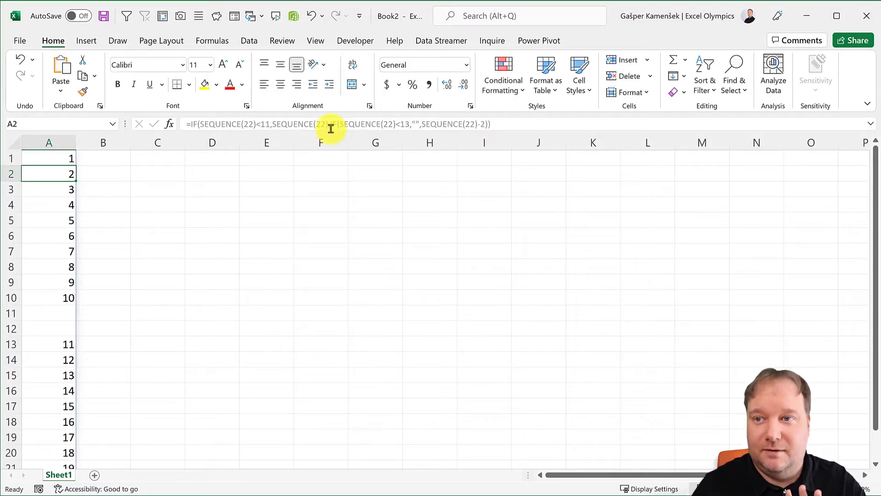
click(73, 158)
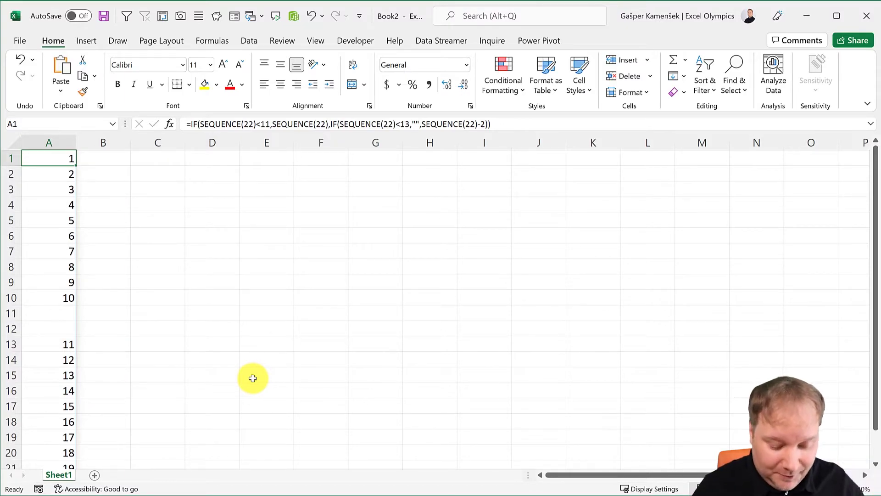
Delete the old IF/SEQUENCE formula from A1 and start a new =LET( formula there.
key(Delete)
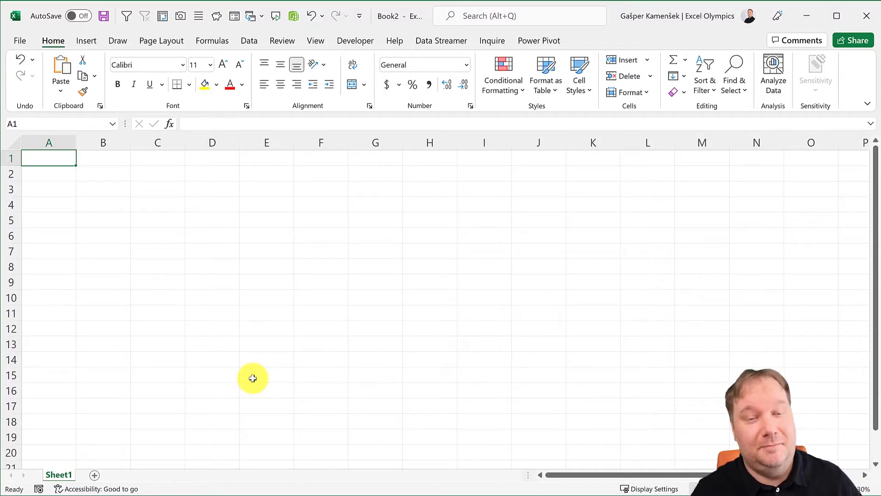
text(=)
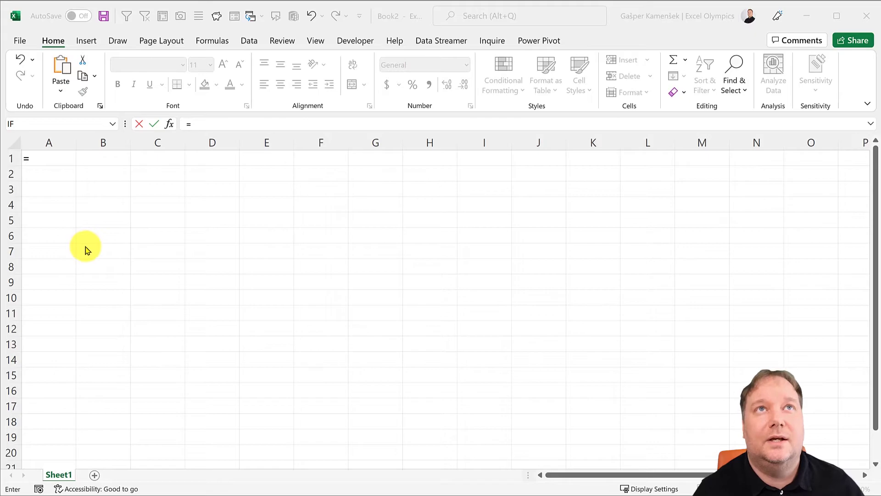
click(51, 160)
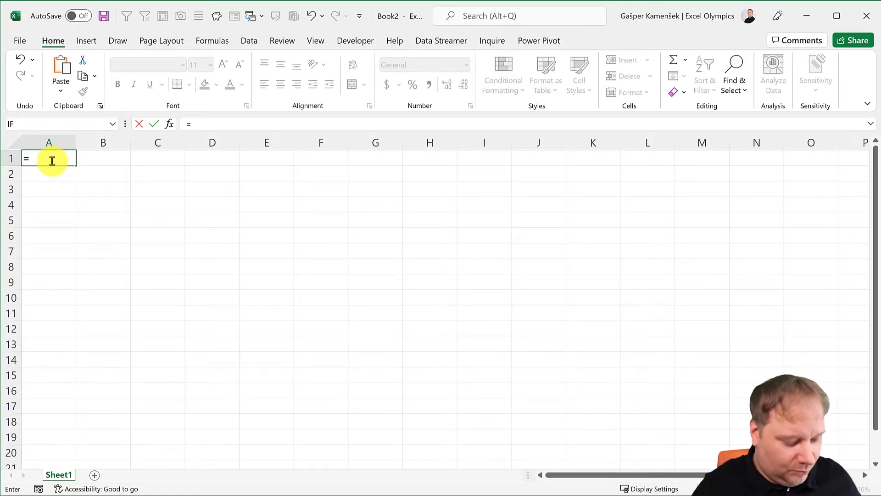
text(=LE)
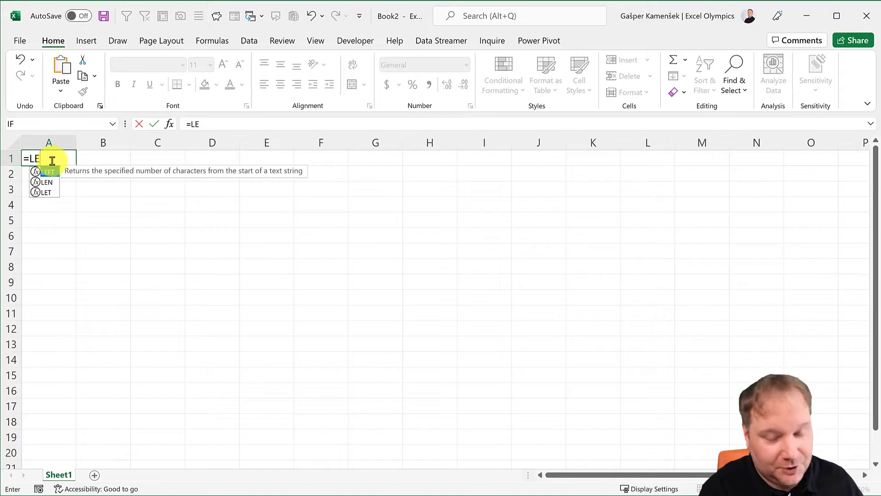
text(T()
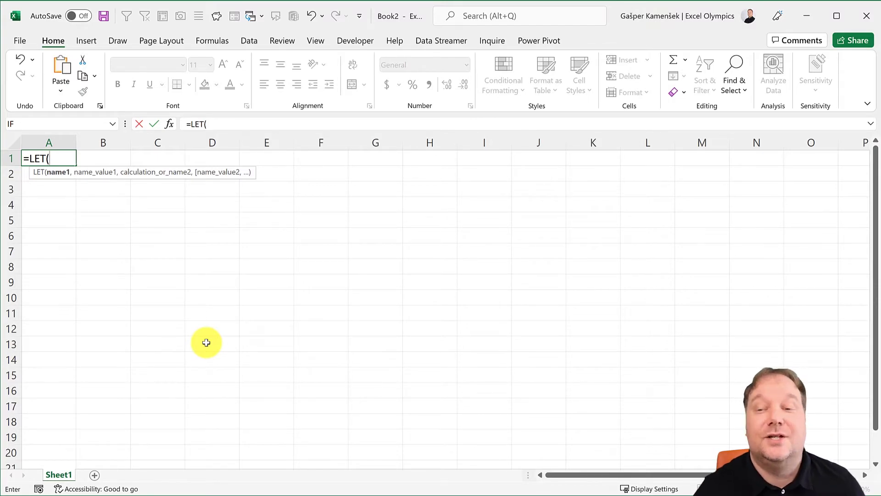
Define MyName as SEQUENCE(22) in the LET formula and begin IFS(, removing a stray SE.
text(MyName)
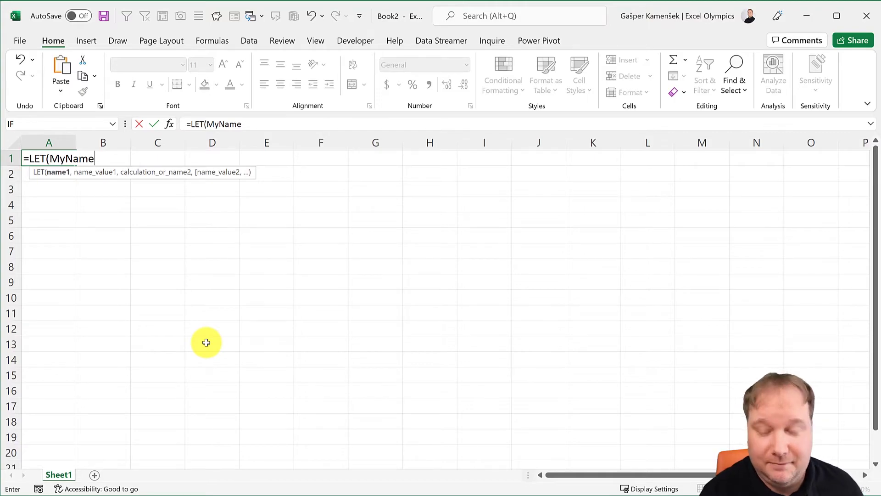
text(,)
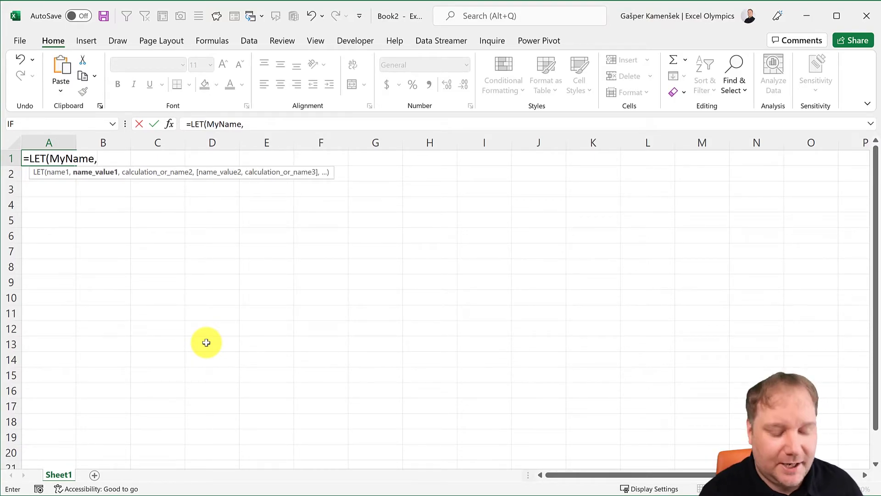
text(Seq)
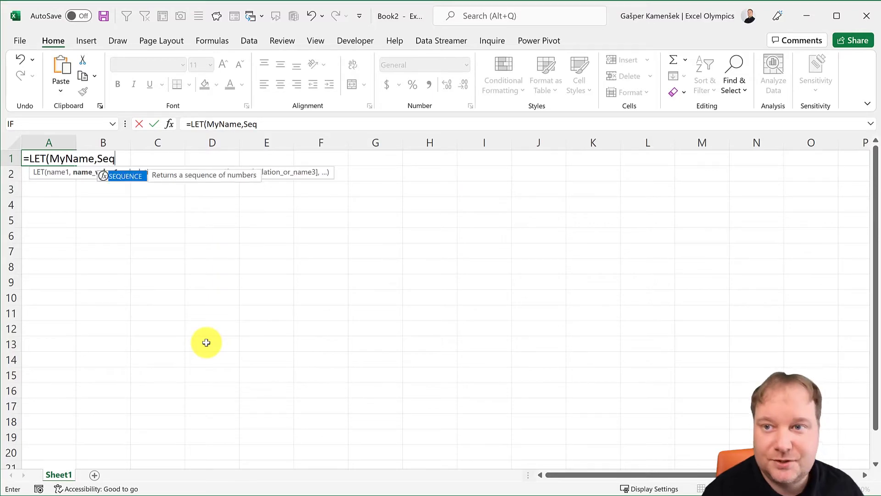
key(Tab)
text(22))
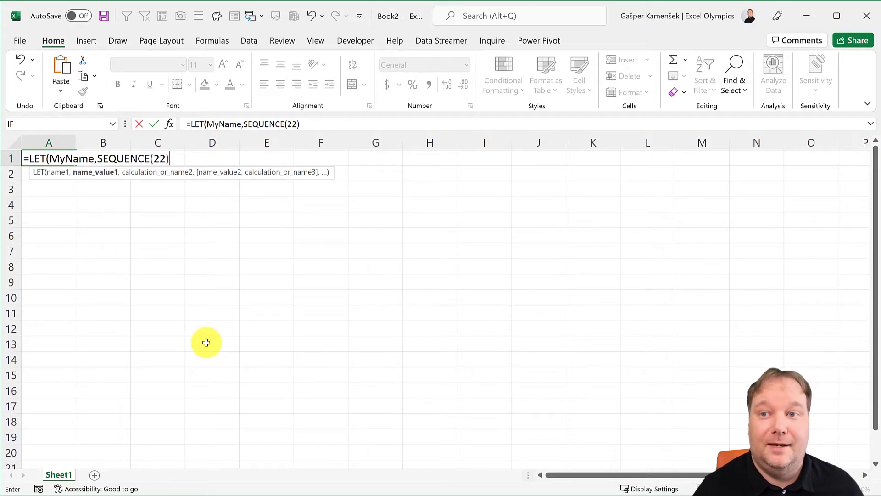
text(,)
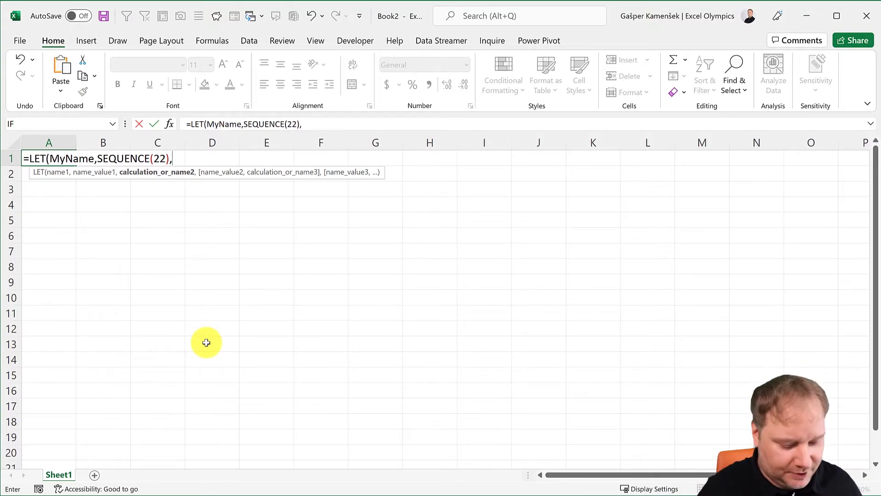
text(IFS()
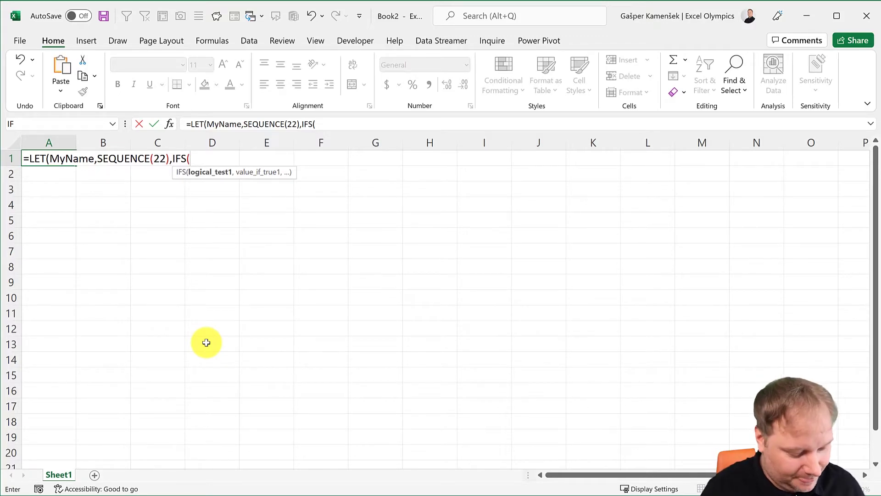
text(SE)
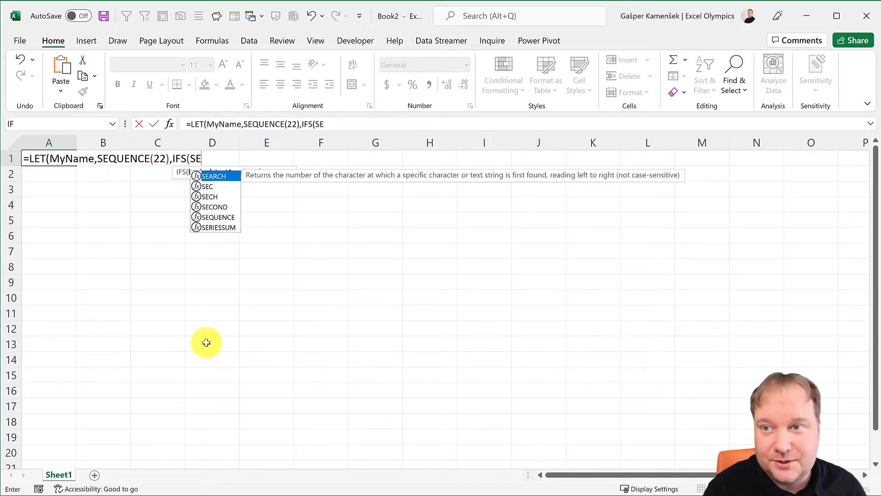
key(BackSpace)
key(BackSpace)
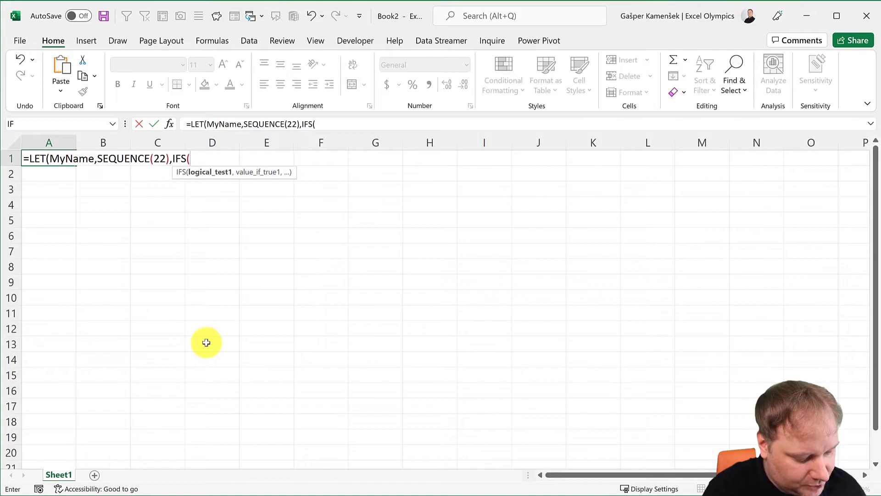
Add IFS tests MyName<11→MyName, MyName<13→"", MyName<23→MyName-2, and close the brackets.
text(Myn)
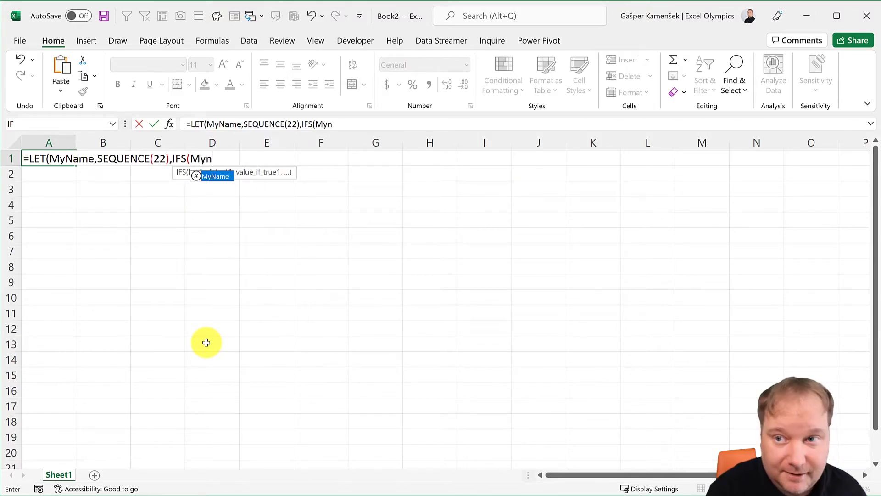
key(Tab)
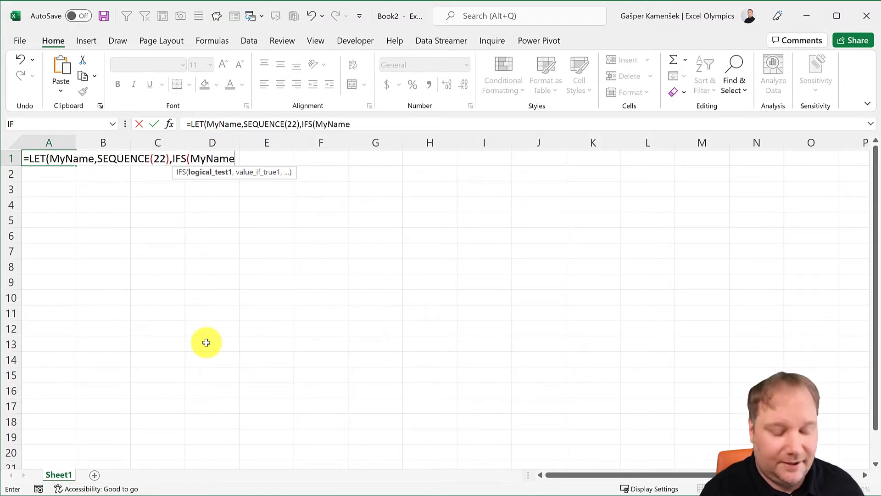
text(<11)
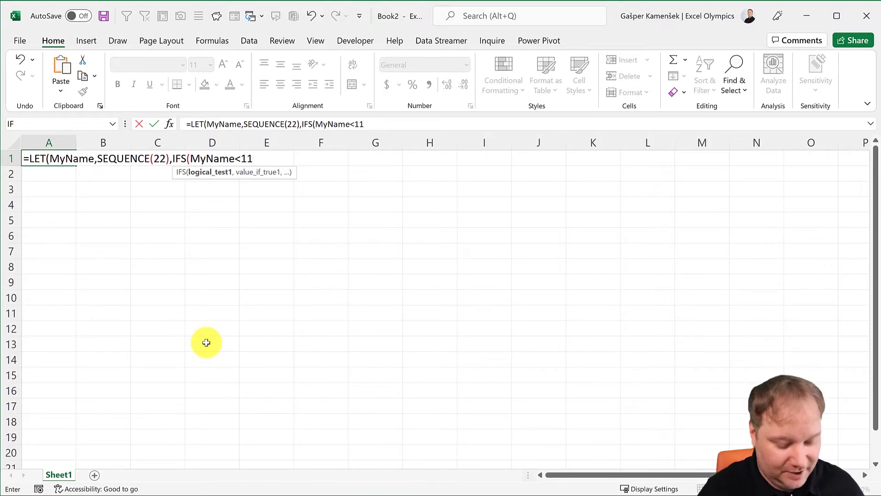
text(,)
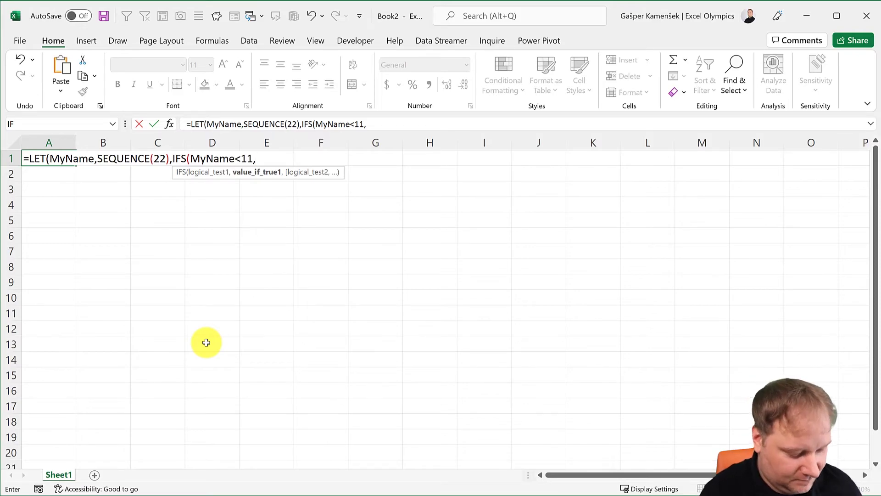
text(MyName)
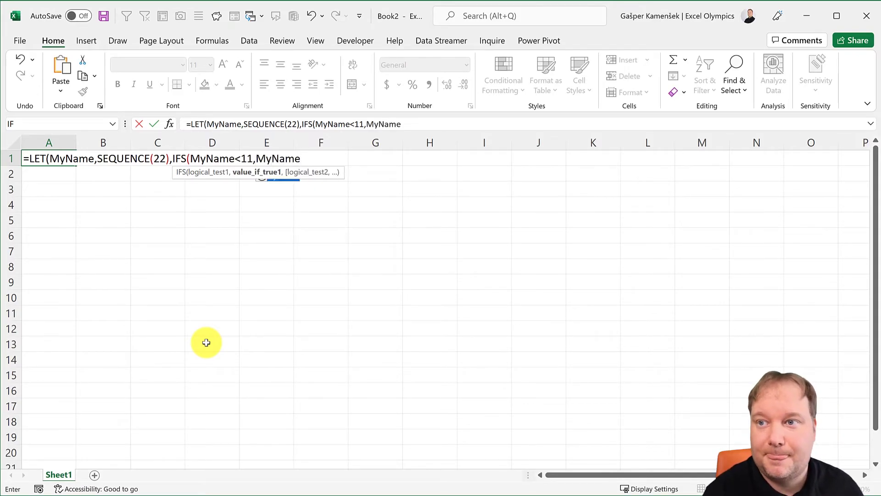
text(,)
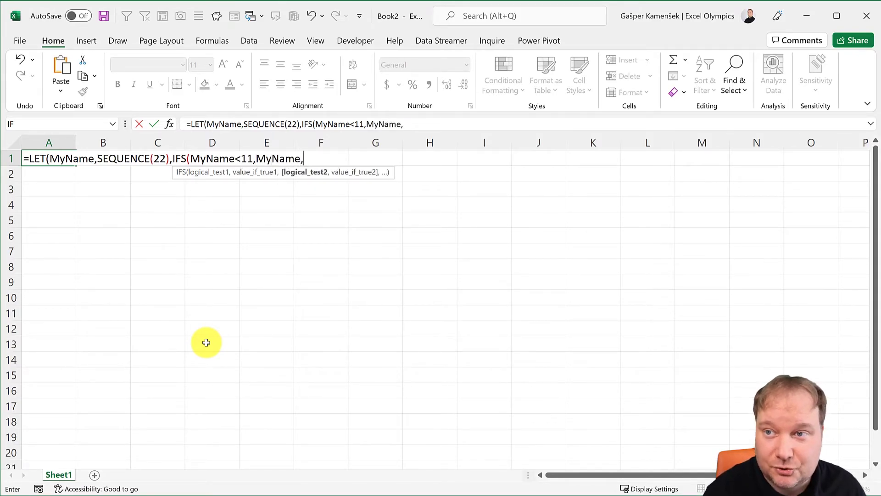
text(MyName)
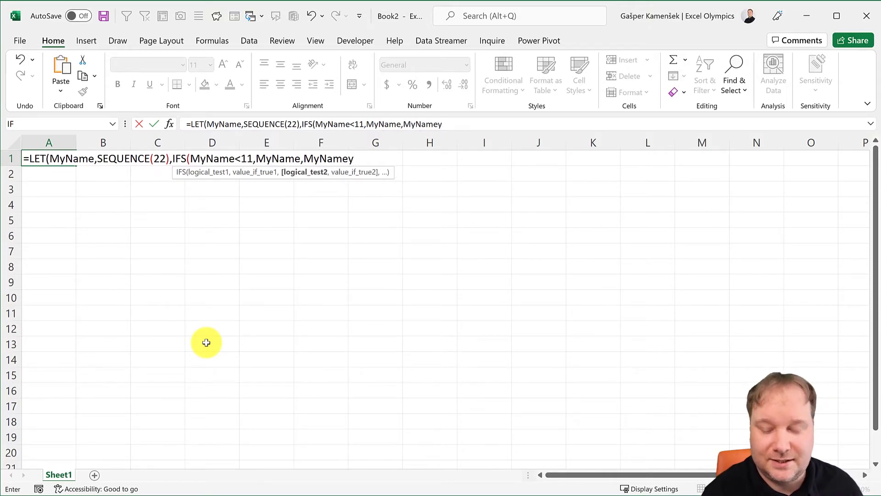
text(<13)
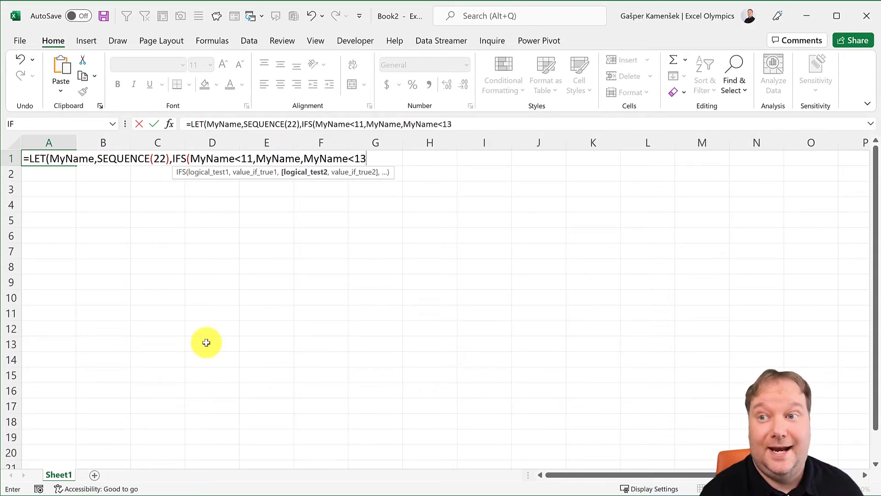
text(,)
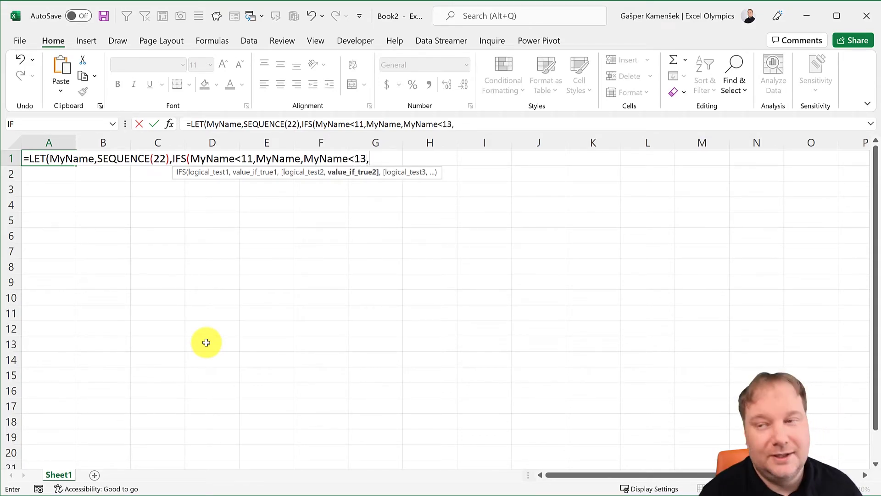
text("")
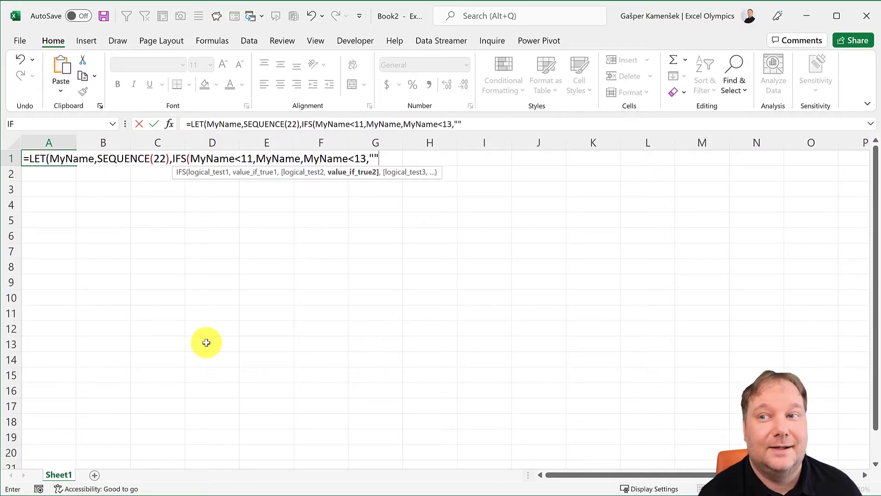
text(,)
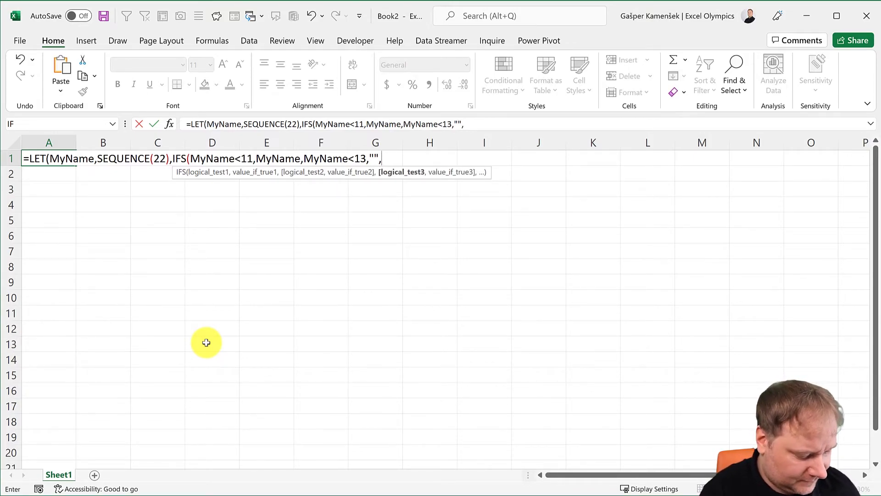
text(MyName)
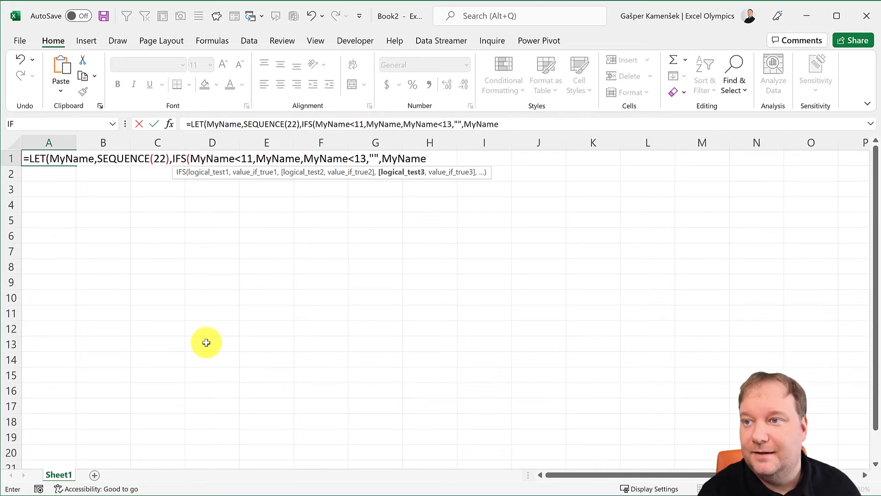
text(<)
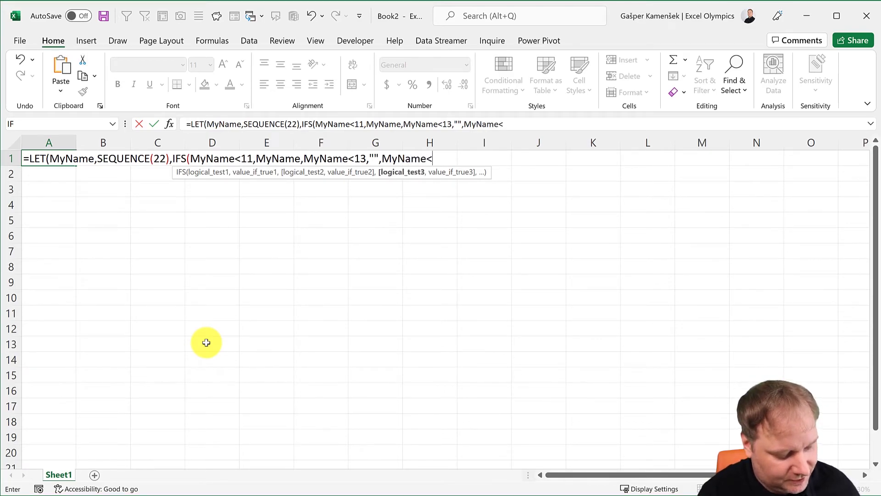
text(23)
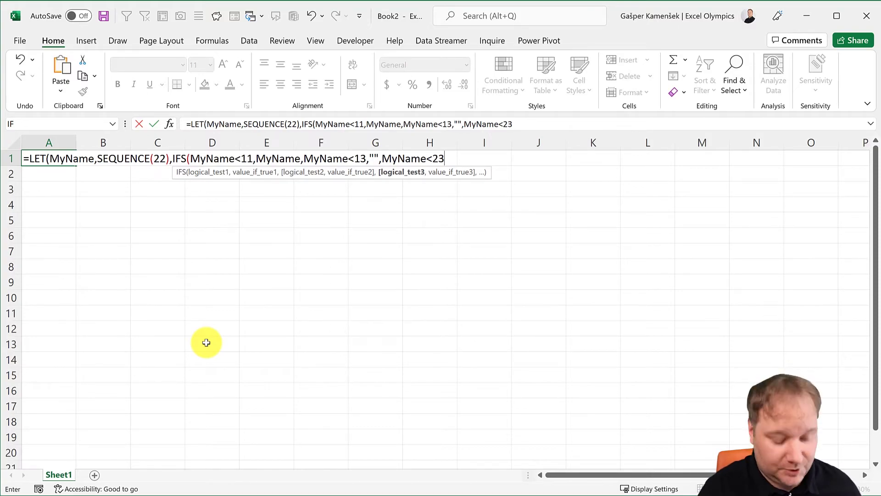
text(,)
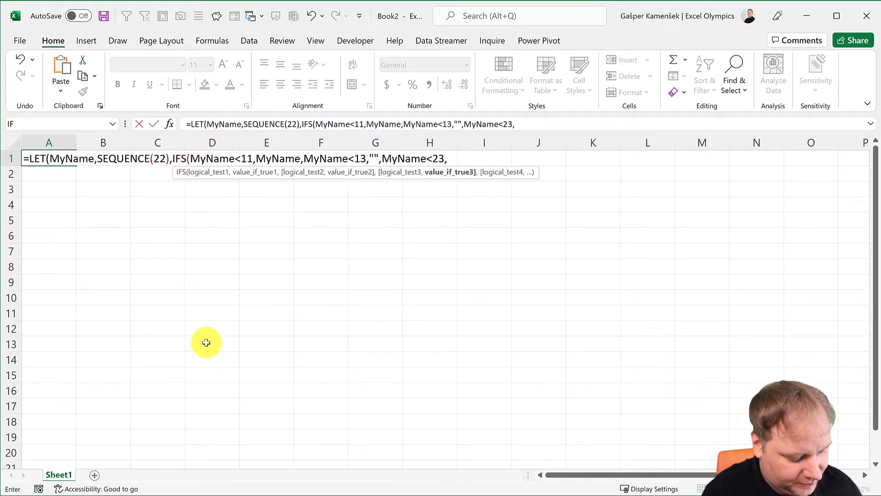
text(MyName)
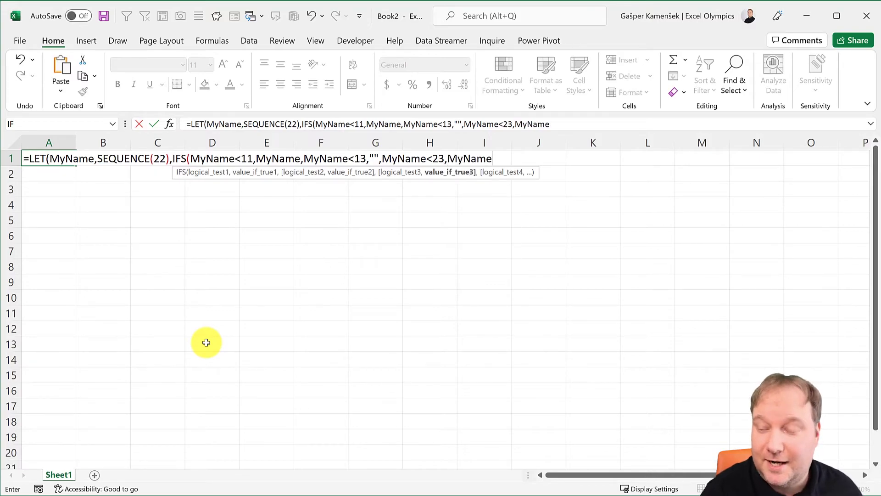
text(-2)
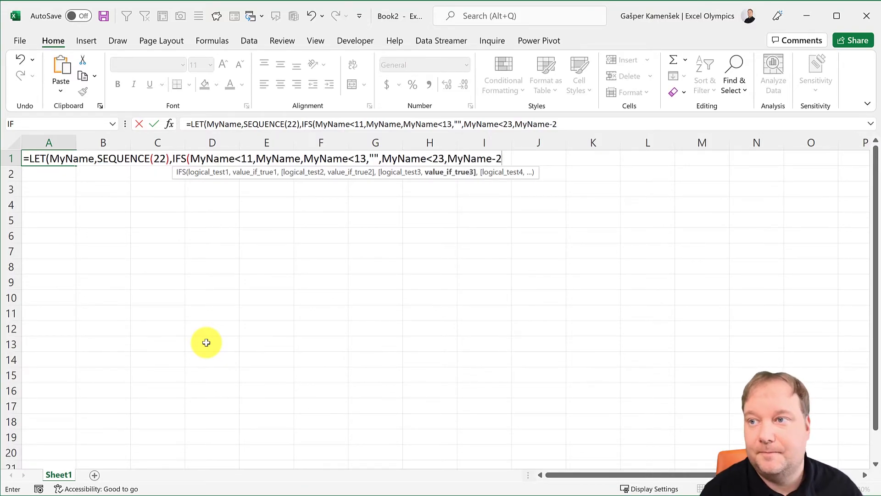
text())
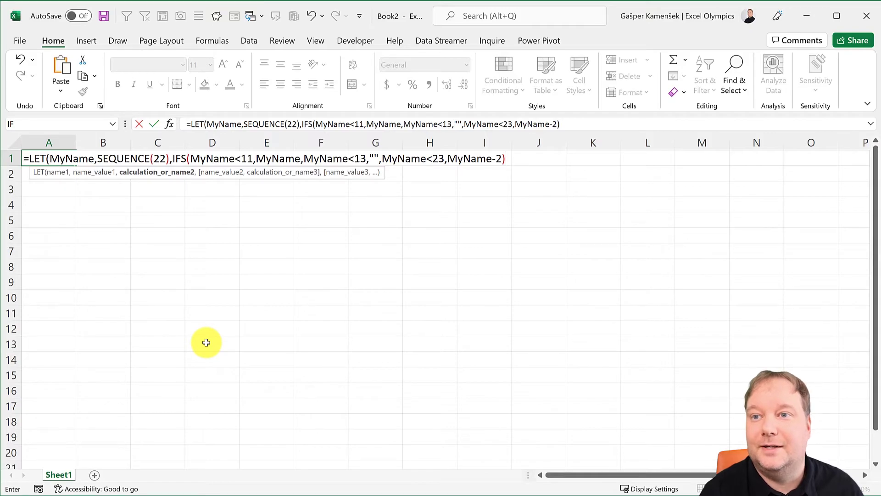
text())
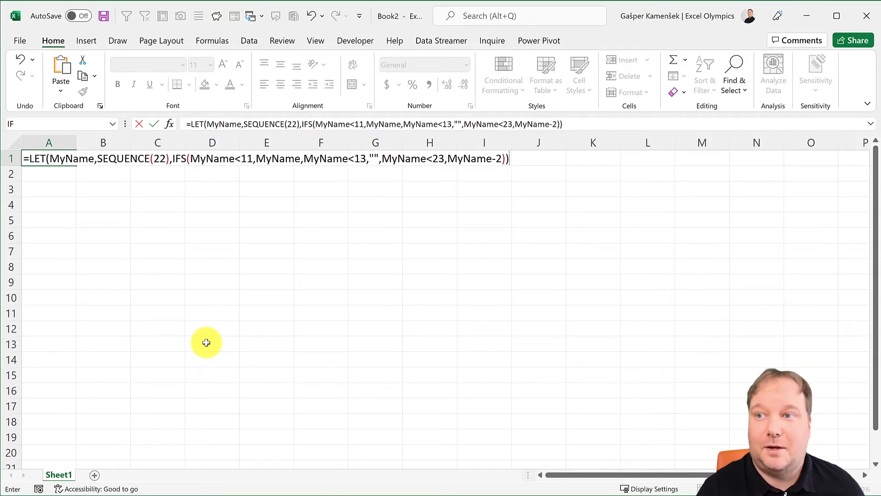
Commit the LET formula and check column A spills 1–10, two blanks, then 11–20.
key(Return)
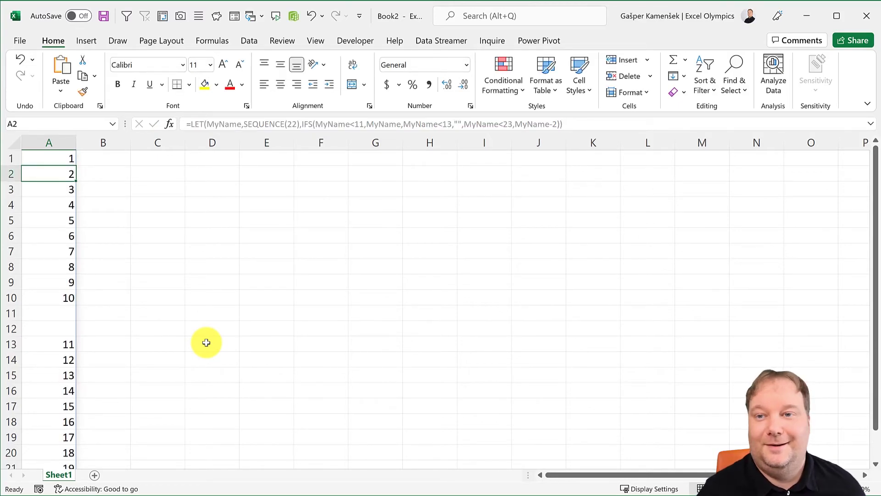
click(59, 158)
scroll(96, 251, down, 1)
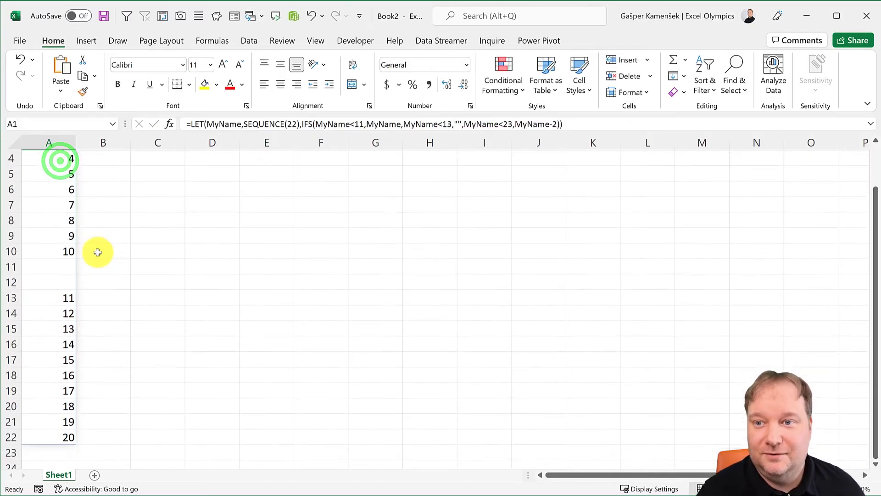
scroll(97, 251, up, 1)
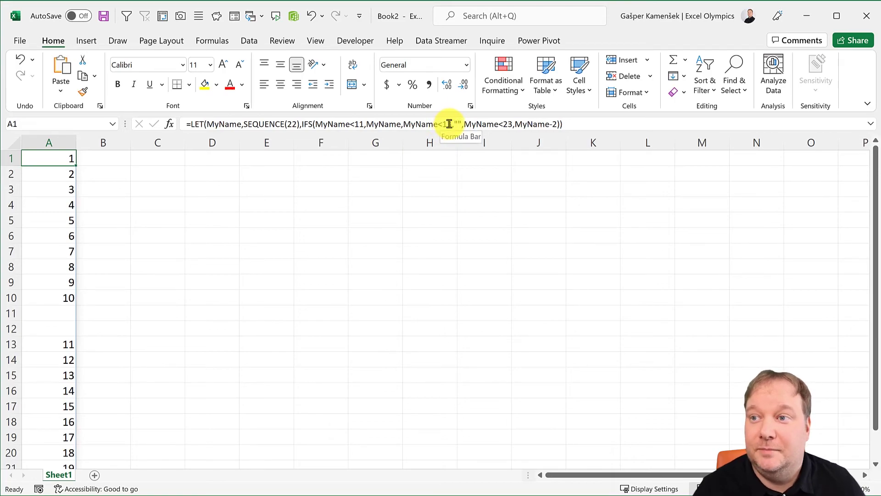
double_click(357, 124)
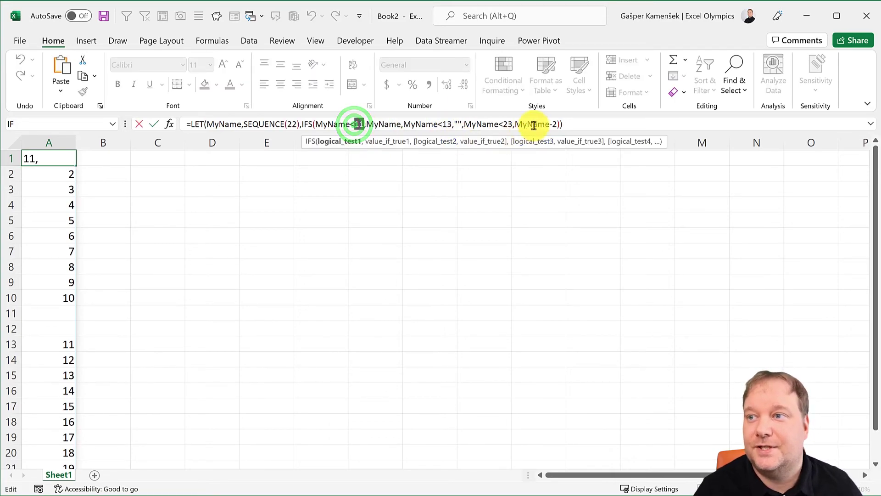
double_click(555, 123)
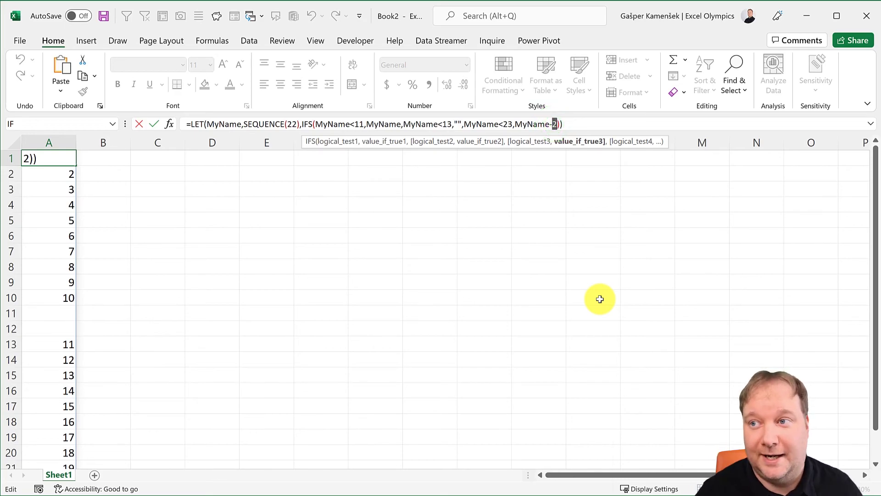
key(Return)
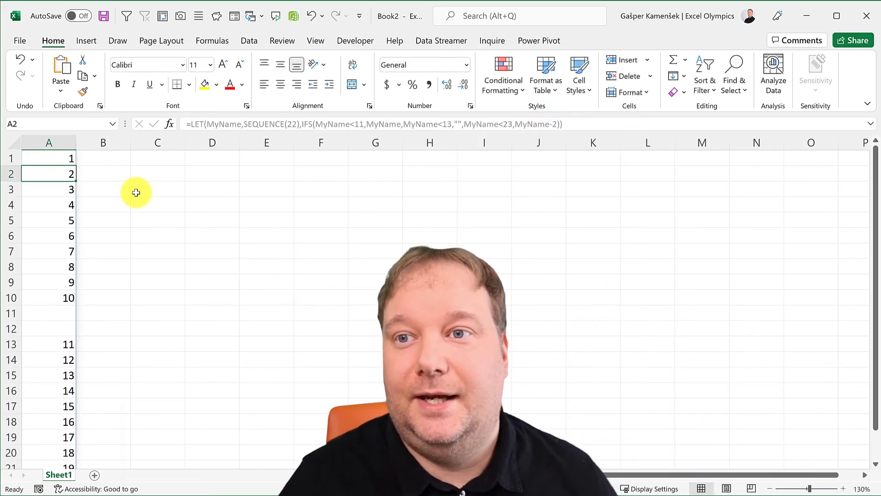
click(117, 158)
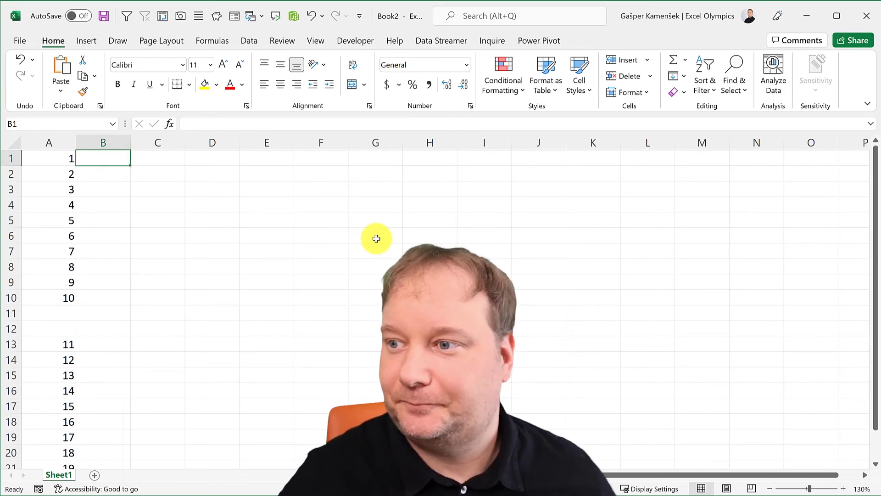